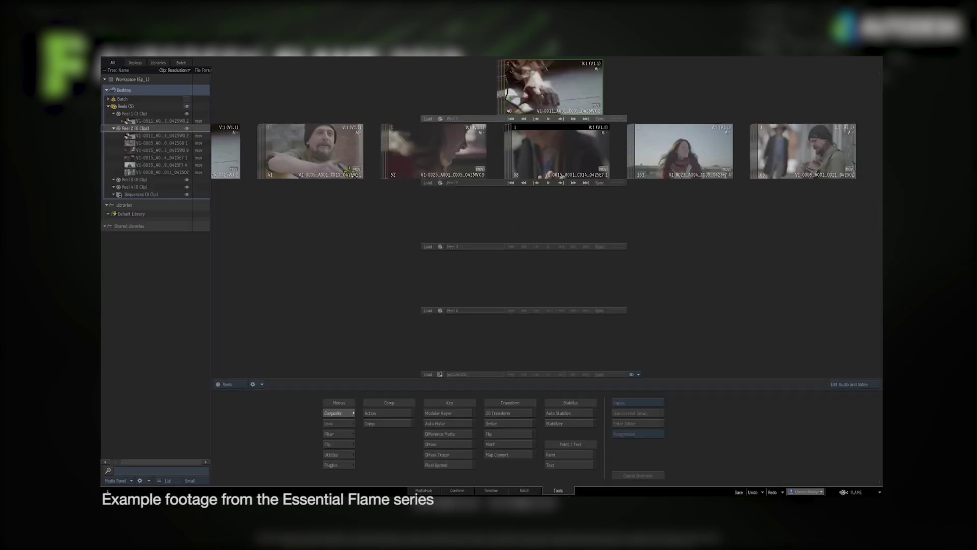
# Play GLOW_Result full-size, then place the QT ref CT2017 clip on new timeline tracks
pyautogui.moveTo(430, 163); pyautogui.dragTo(594, 167)
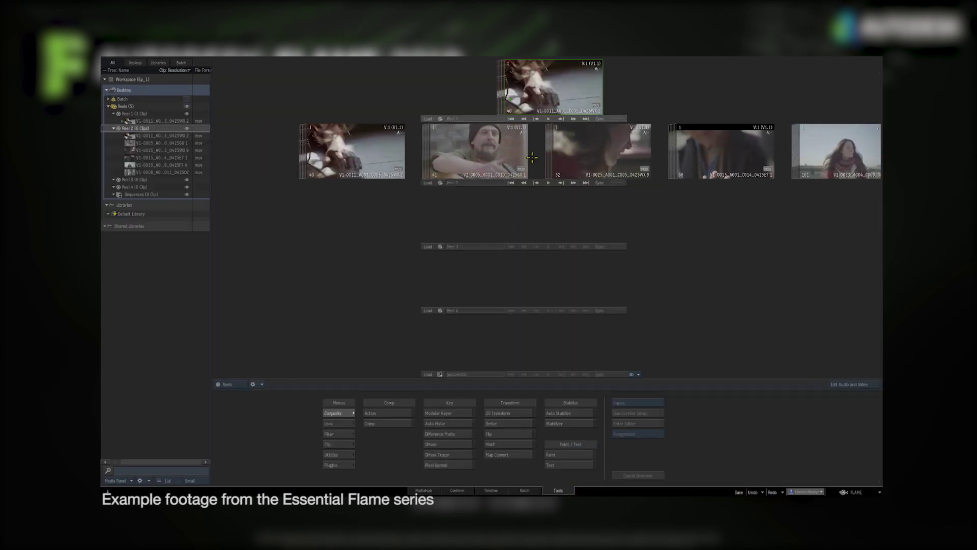
pyautogui.hscroll(5, 532, 166)
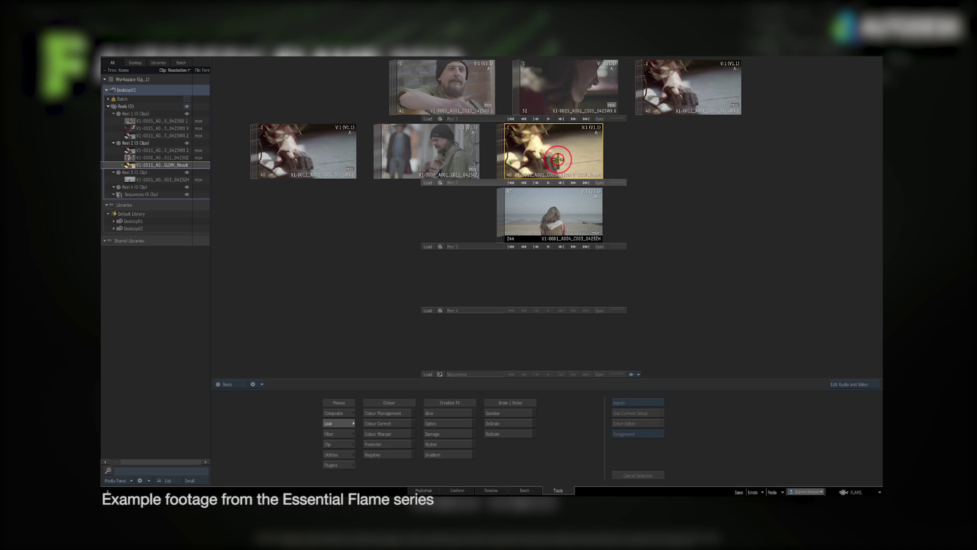
pyautogui.press('Return')
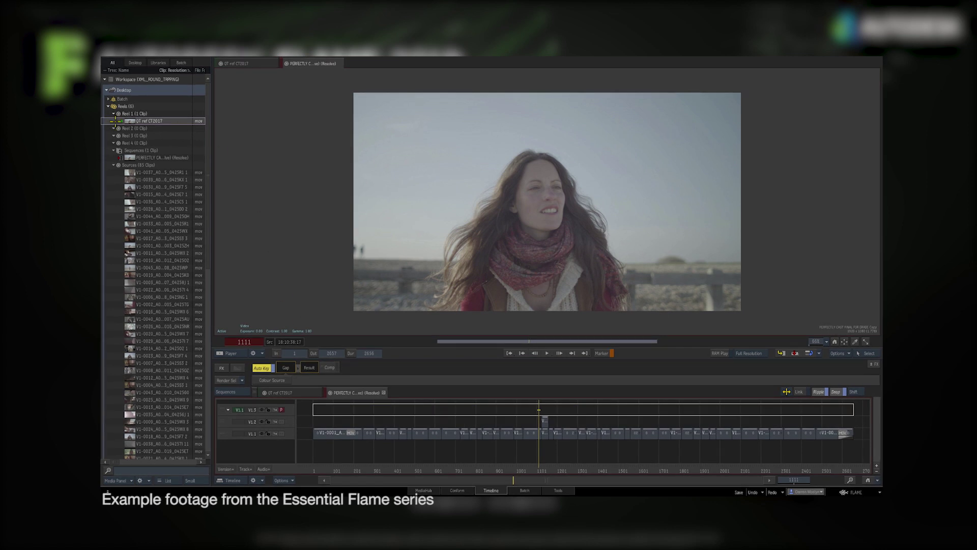
pyautogui.moveTo(117, 120); pyautogui.dragTo(319, 408)
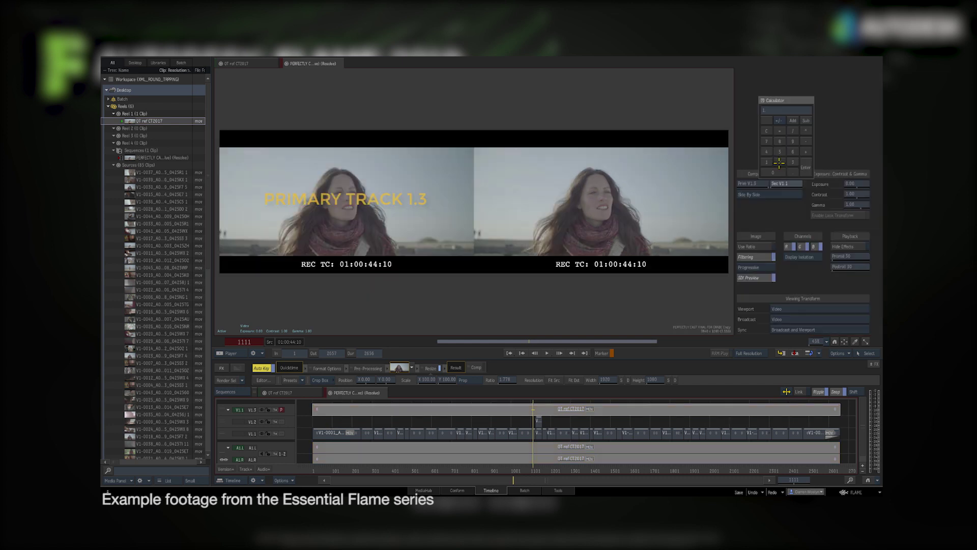
# Set track 1.2 as the secondary comparison and move to frame 1189
pyautogui.click(779, 162)
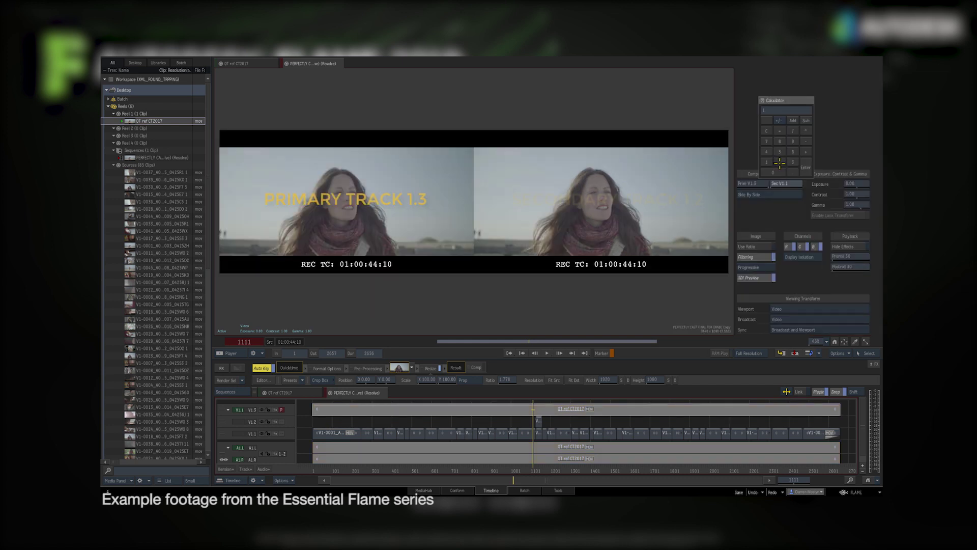
pyautogui.click(806, 167)
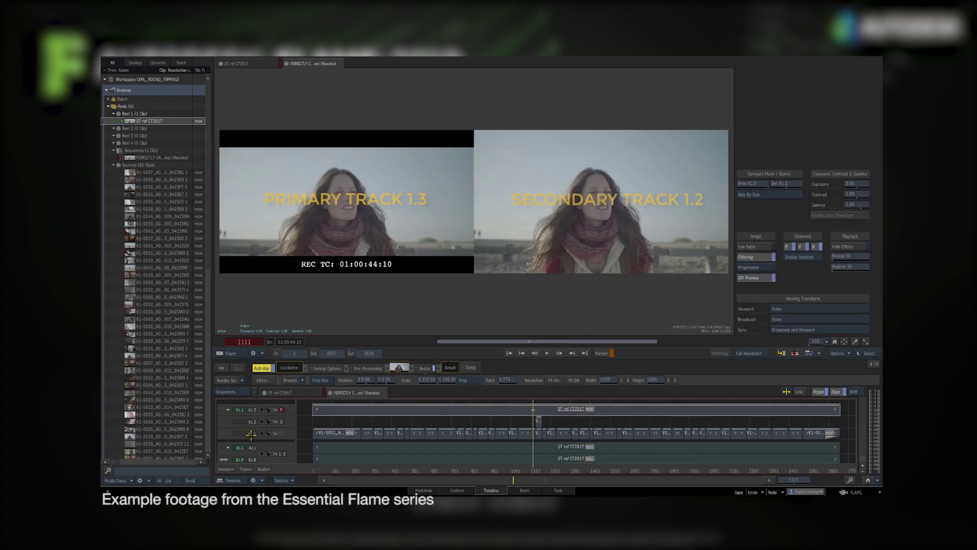
pyautogui.moveTo(535, 469); pyautogui.dragTo(551, 472)
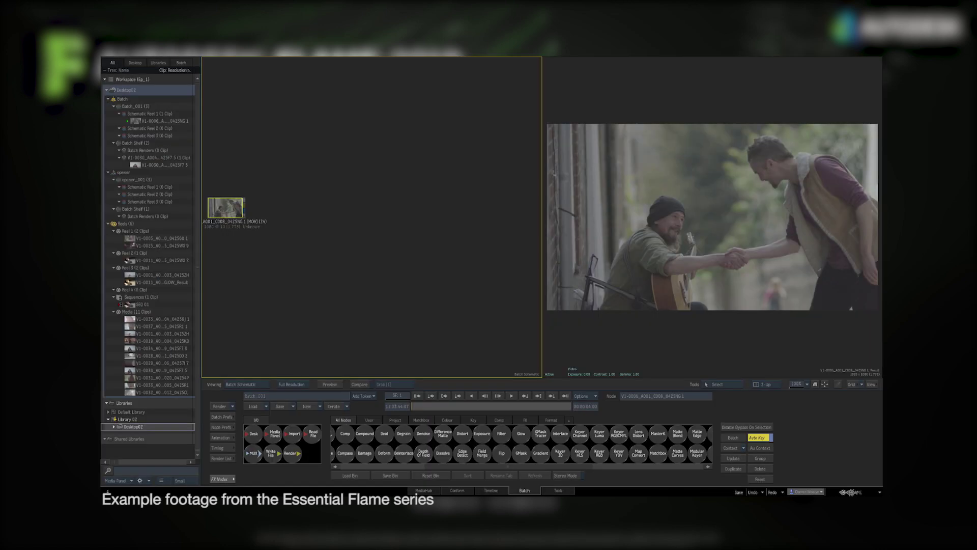
# Open the Batch & BFX default view layouts in the Timeline FX / Batch / BFX preferences
pyautogui.click(853, 492)
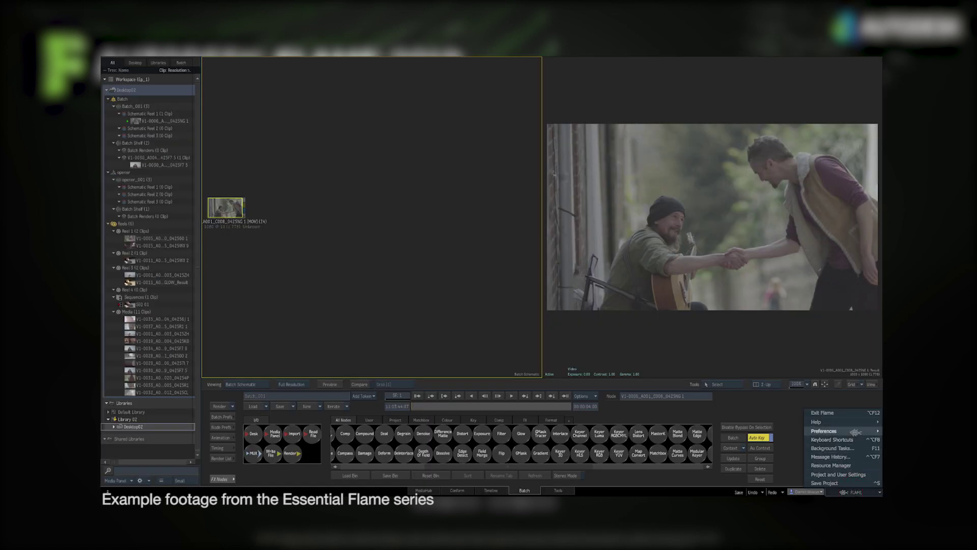
pyautogui.moveTo(851, 432)
pyautogui.click(774, 483)
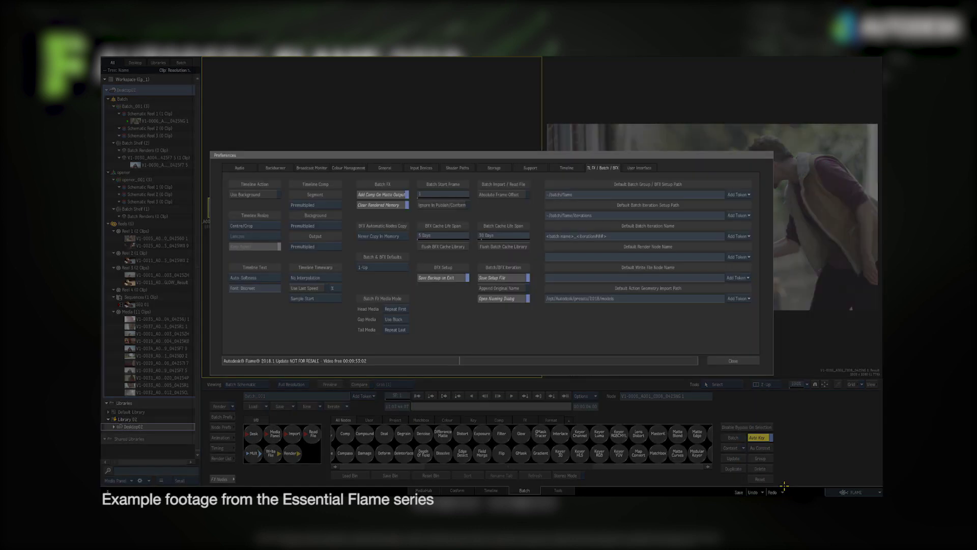
pyautogui.click(381, 267)
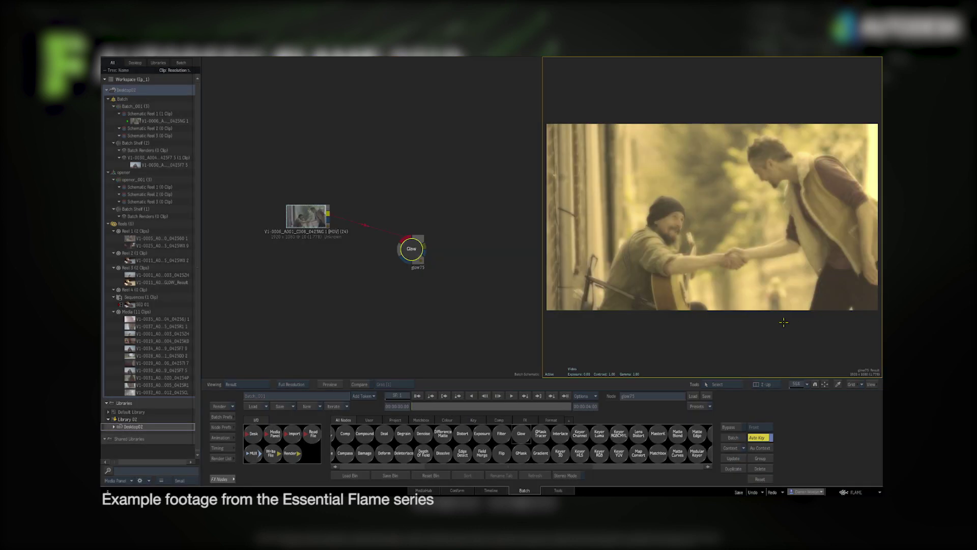
# Feed a Matte Edge node into the Glow and set its curve: black point 0.148, top point about 0.702
pyautogui.press('F1')
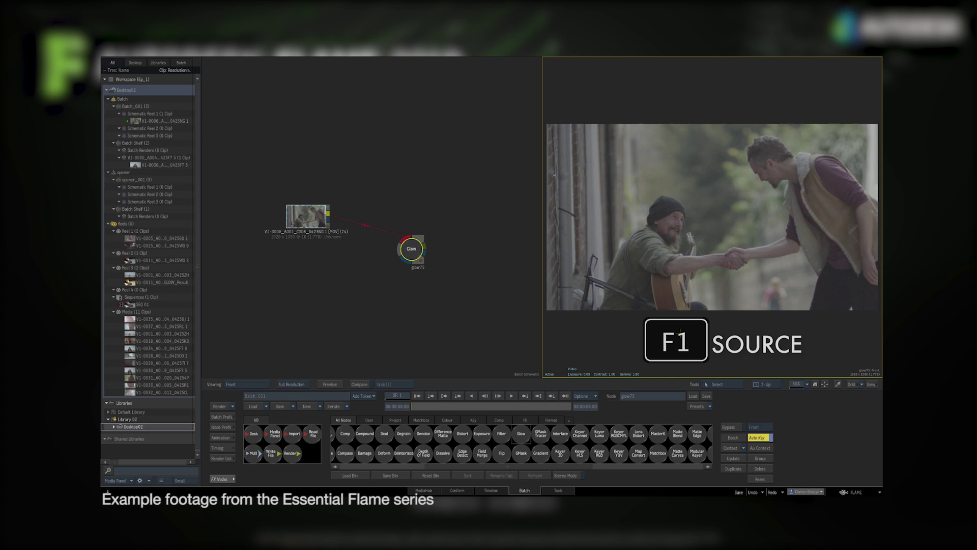
pyautogui.press('F4')
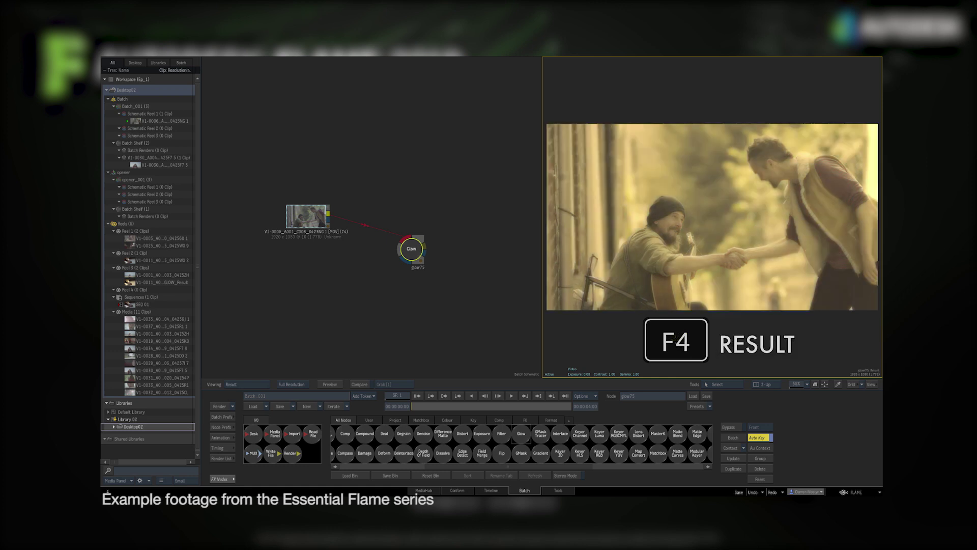
pyautogui.moveTo(462, 453); pyautogui.dragTo(375, 307)
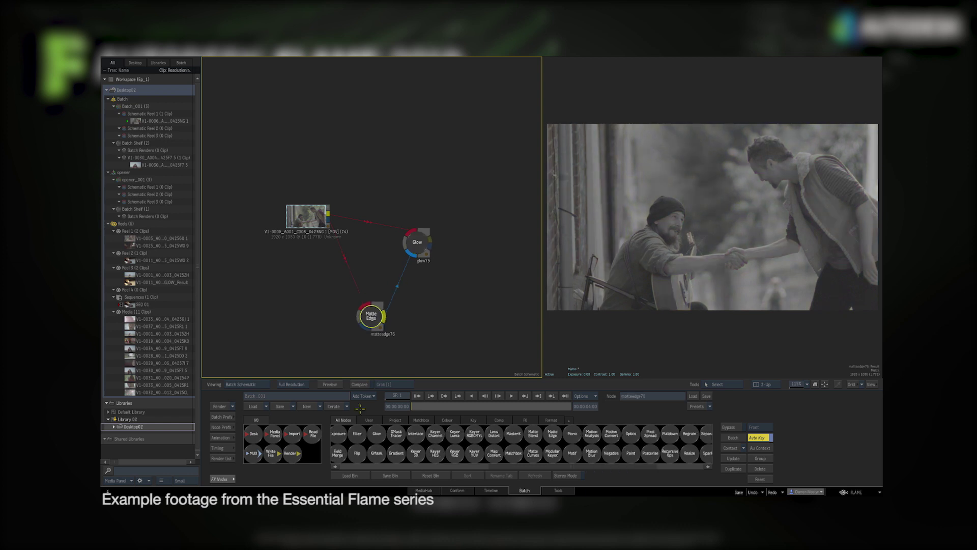
pyautogui.doubleClick(371, 317)
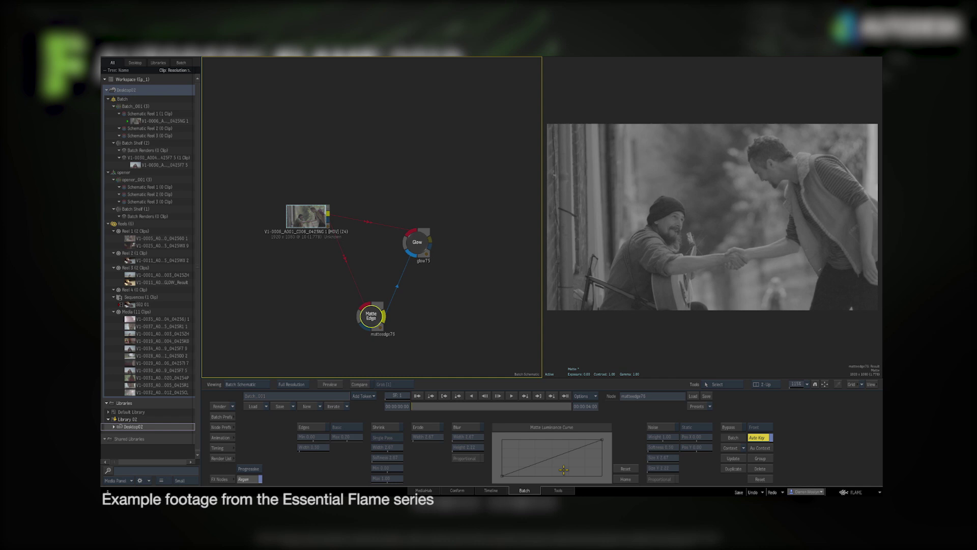
pyautogui.moveTo(501, 476); pyautogui.dragTo(517, 477)
pyautogui.moveTo(602, 439); pyautogui.dragTo(583, 440)
pyautogui.hotkey('ctrl', '1')
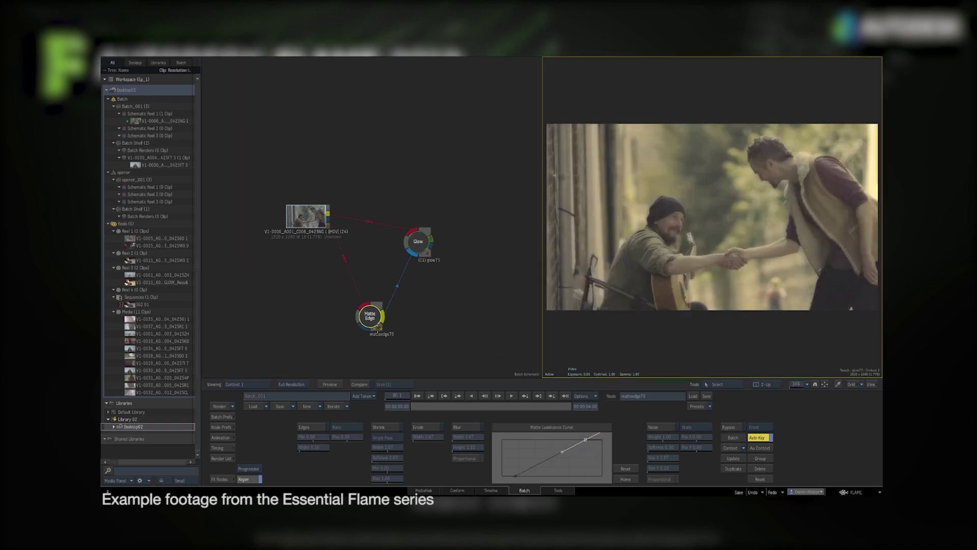
pyautogui.click(370, 318)
pyautogui.moveTo(585, 439)
pyautogui.mouseDown()
pyautogui.moveTo(571, 439)
pyautogui.moveTo(579, 439)
pyautogui.mouseUp()
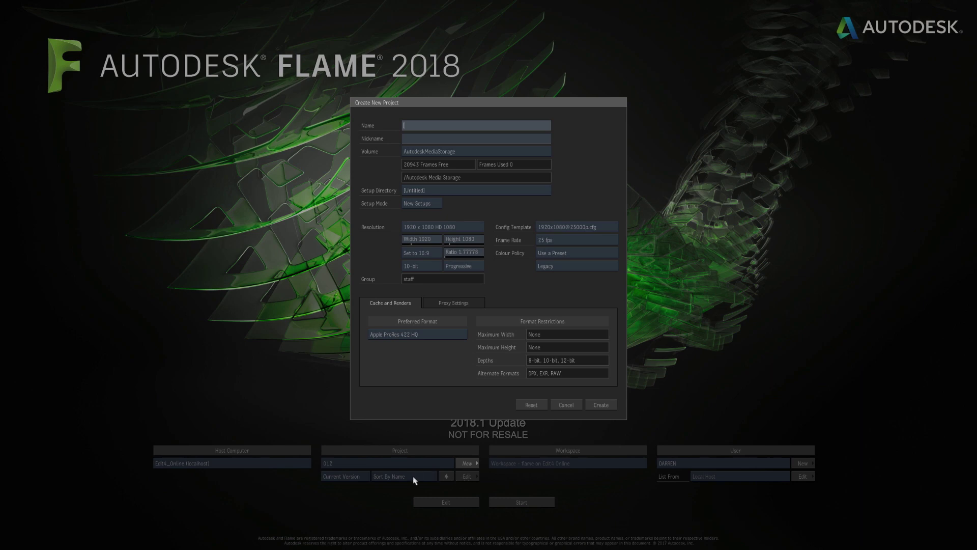
# Enter Ep_1 as both the project name and its nickname
pyautogui.write('E')
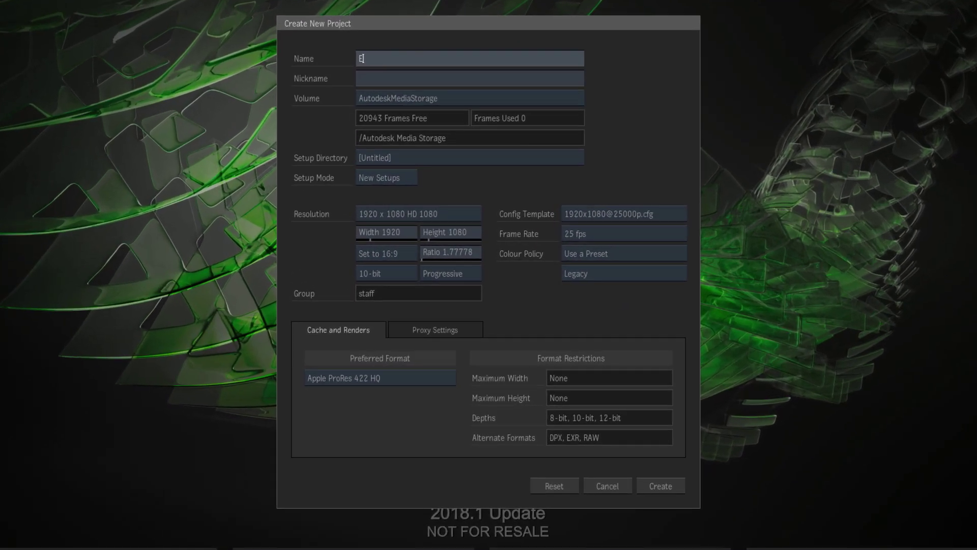
pyautogui.write('p_1')
pyautogui.click(386, 80)
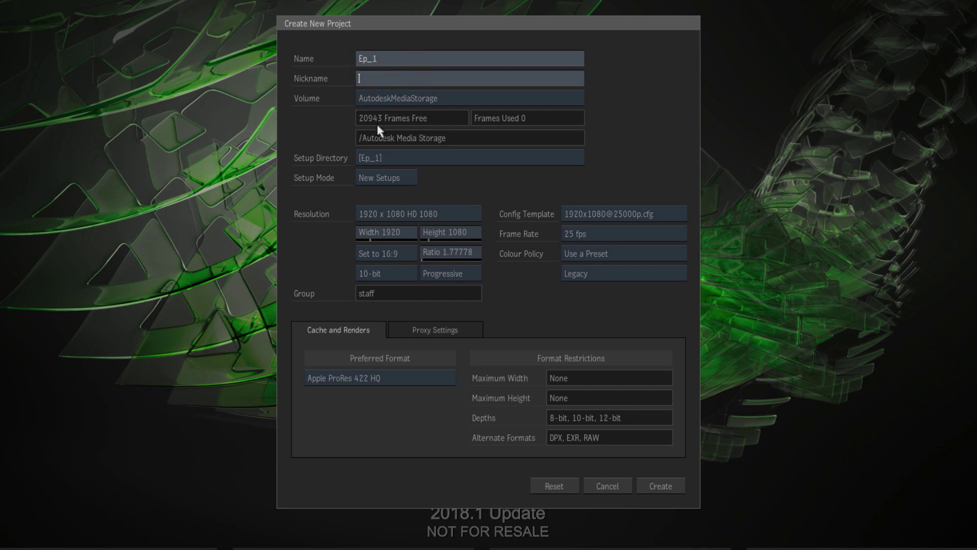
pyautogui.write('Ep_1')
pyautogui.click(395, 180)
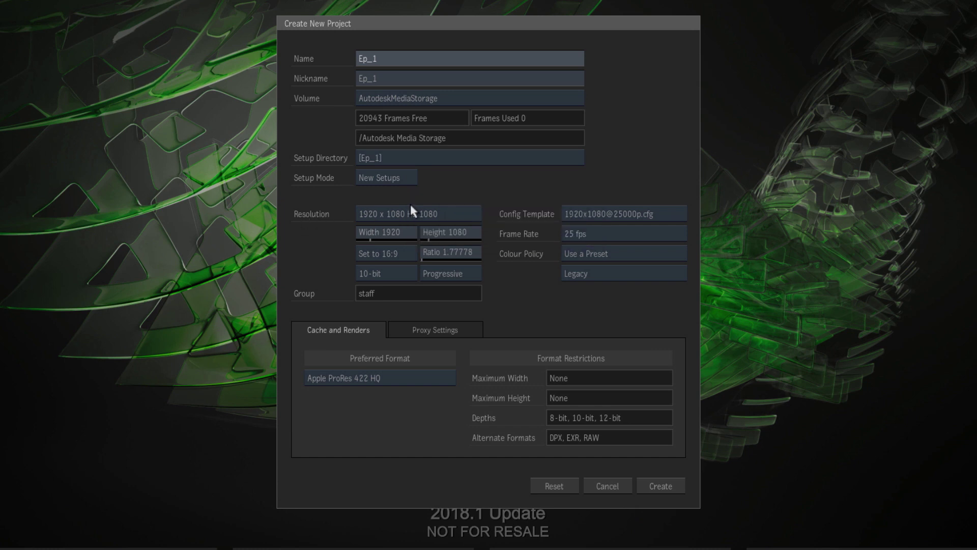
pyautogui.click(429, 213)
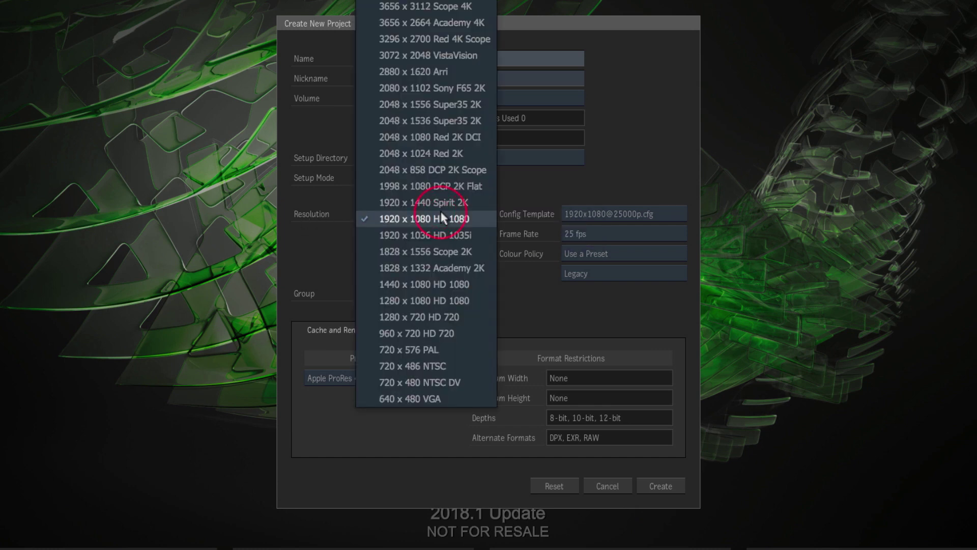
pyautogui.click(469, 218)
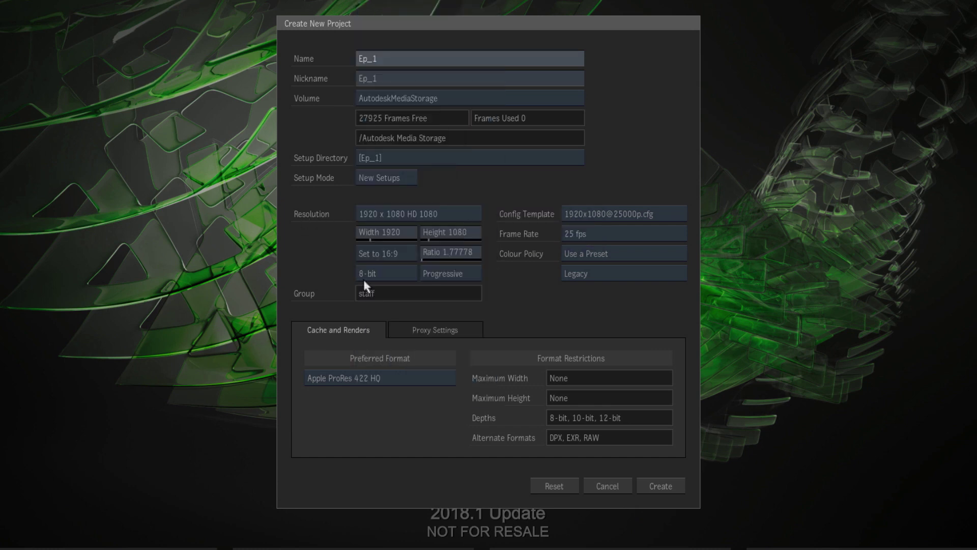
pyautogui.click(393, 273)
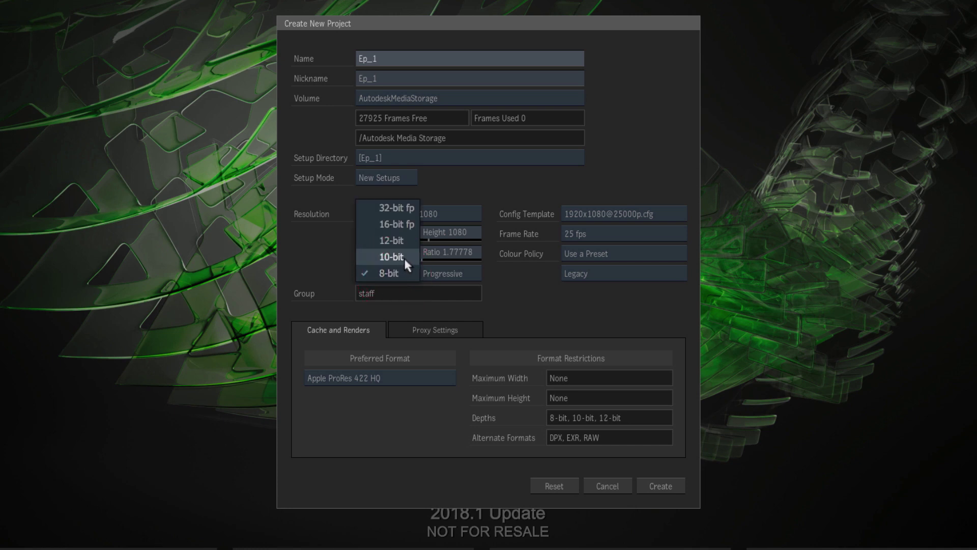
pyautogui.click(404, 258)
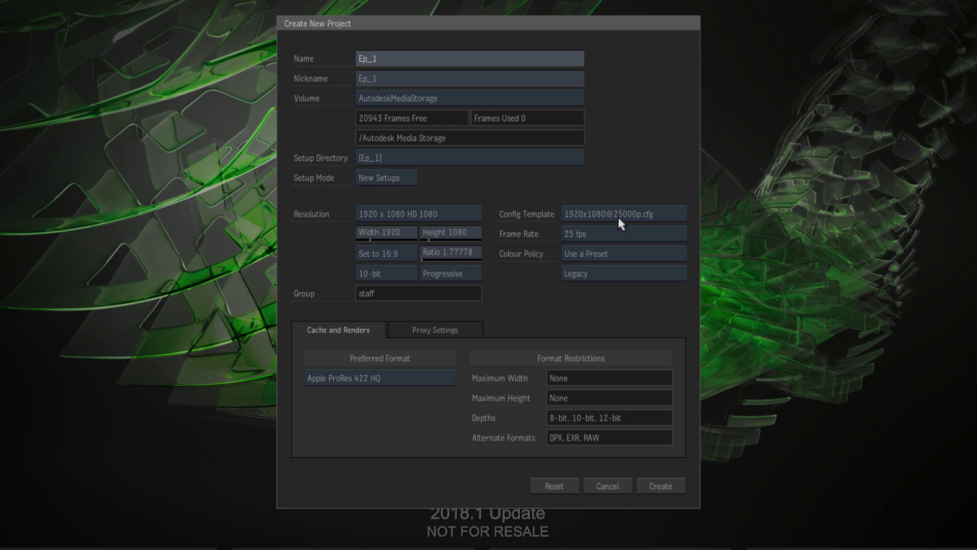
pyautogui.moveTo(590, 220)
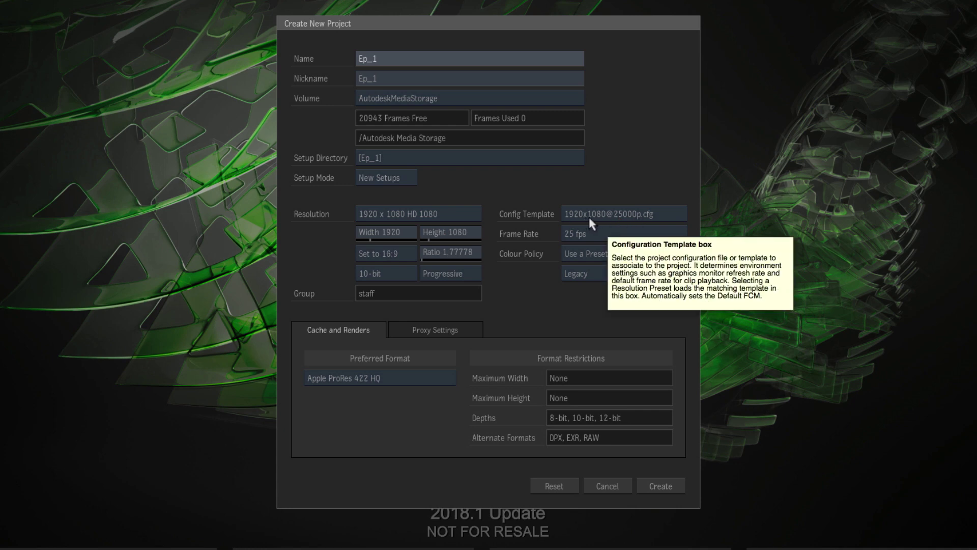
pyautogui.click(665, 218)
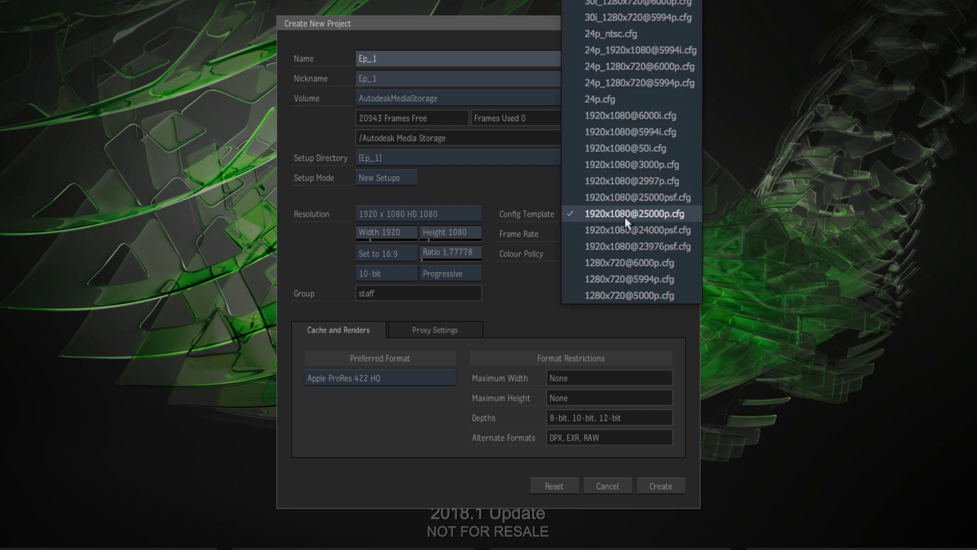
pyautogui.click(661, 214)
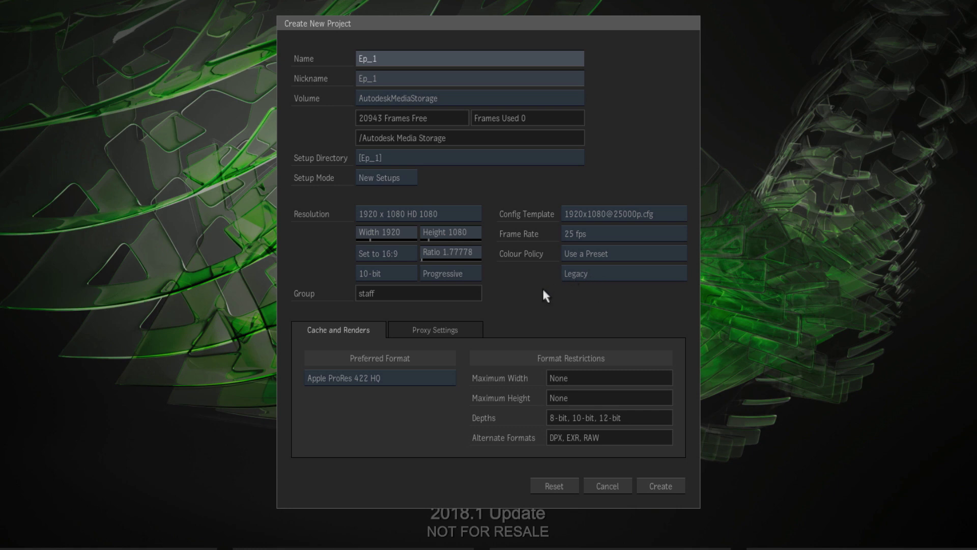
# Keep the Legacy colour policy, set the cache format to Apple ProRes 422 HQ, and create Ep_1
pyautogui.click(599, 271)
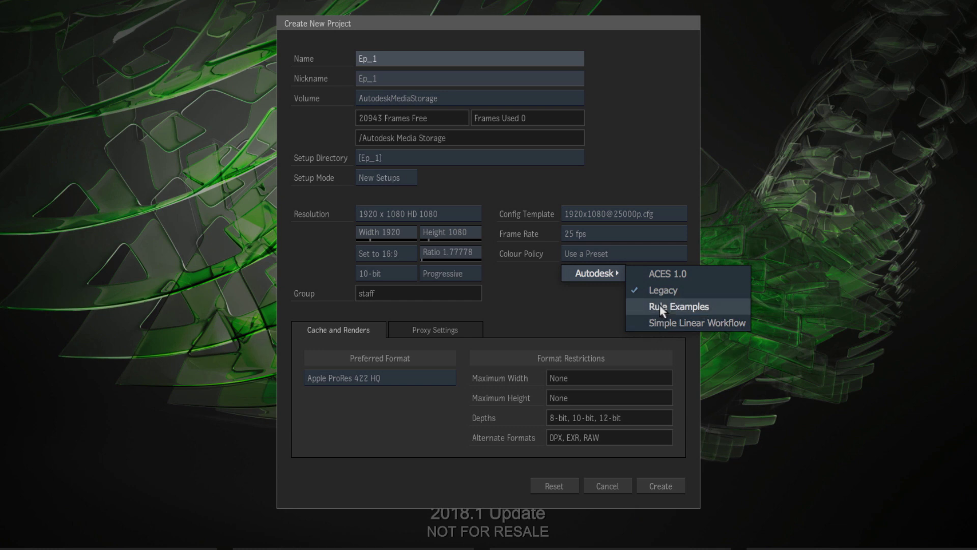
pyautogui.click(667, 292)
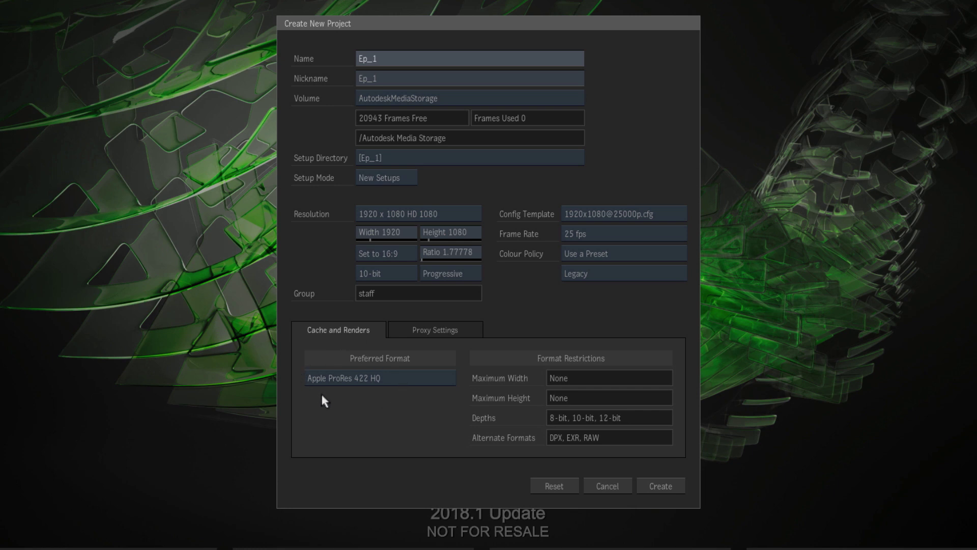
pyautogui.click(405, 383)
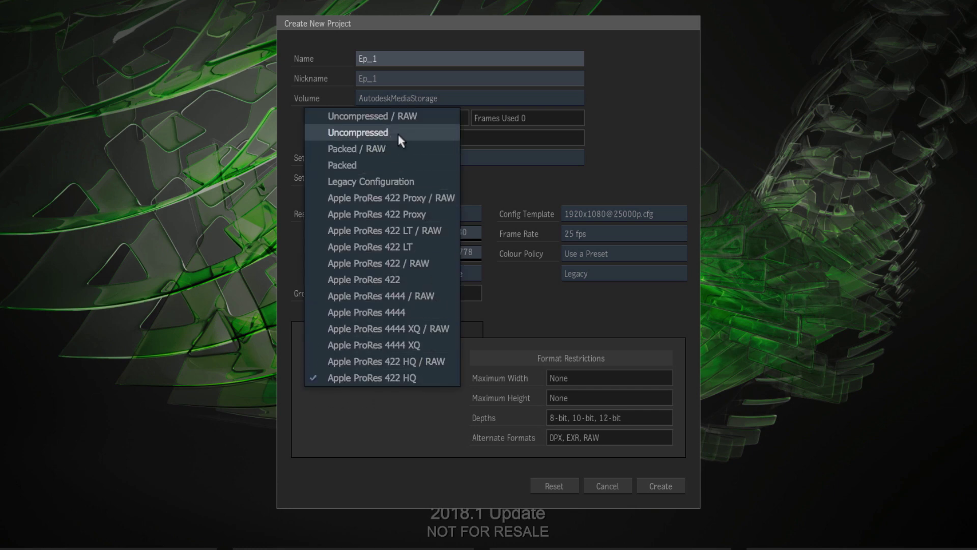
pyautogui.click(415, 377)
pyautogui.click(447, 328)
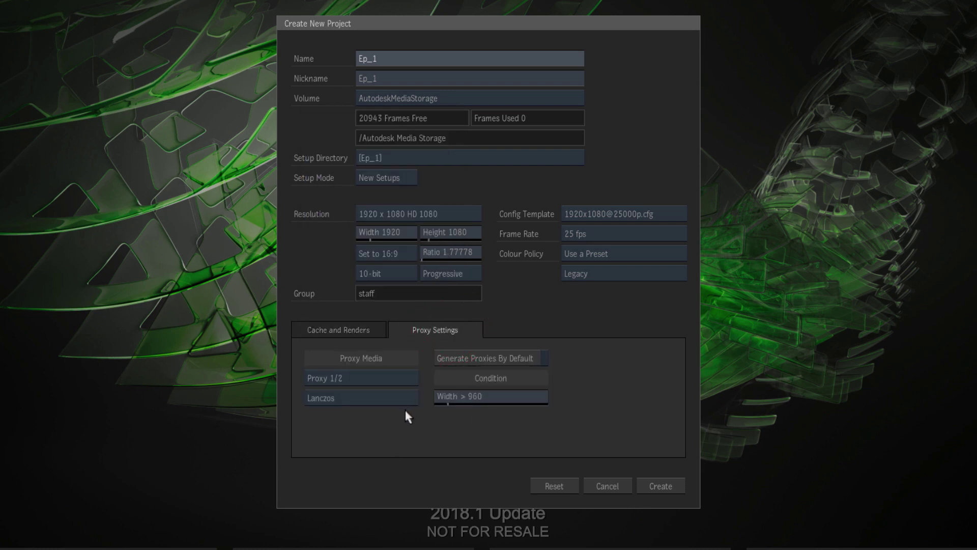
pyautogui.click(359, 329)
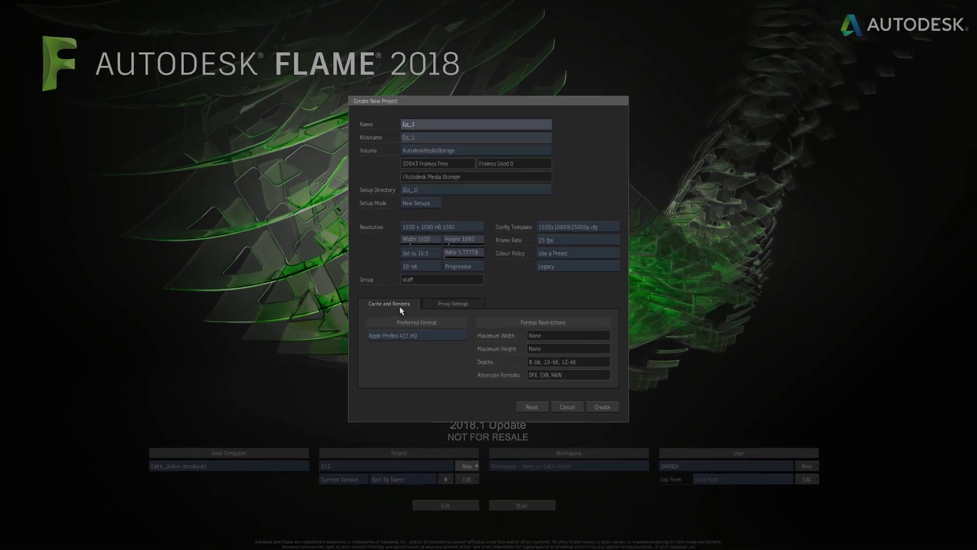
pyautogui.click(608, 403)
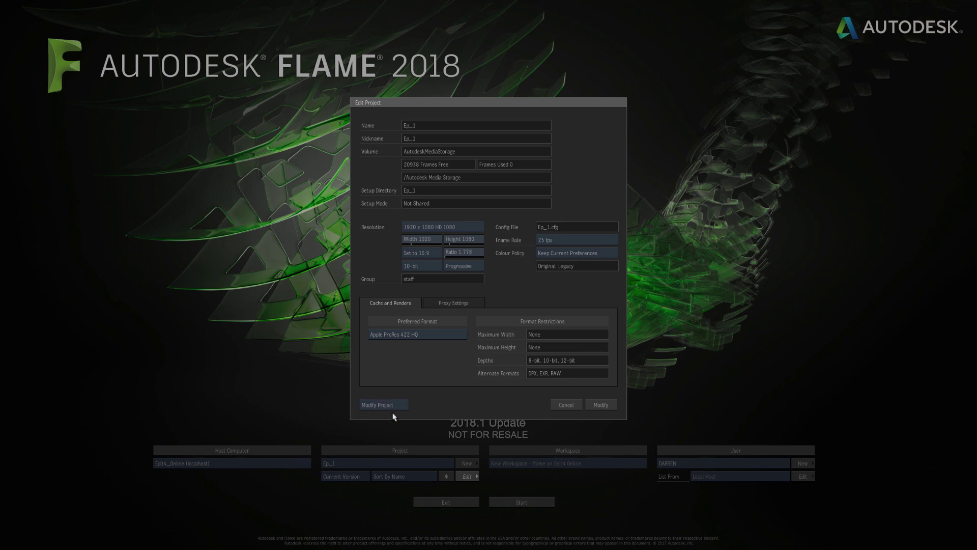
# Accept the Ep_1 Edit Project settings and return to the start screen
pyautogui.click(566, 405)
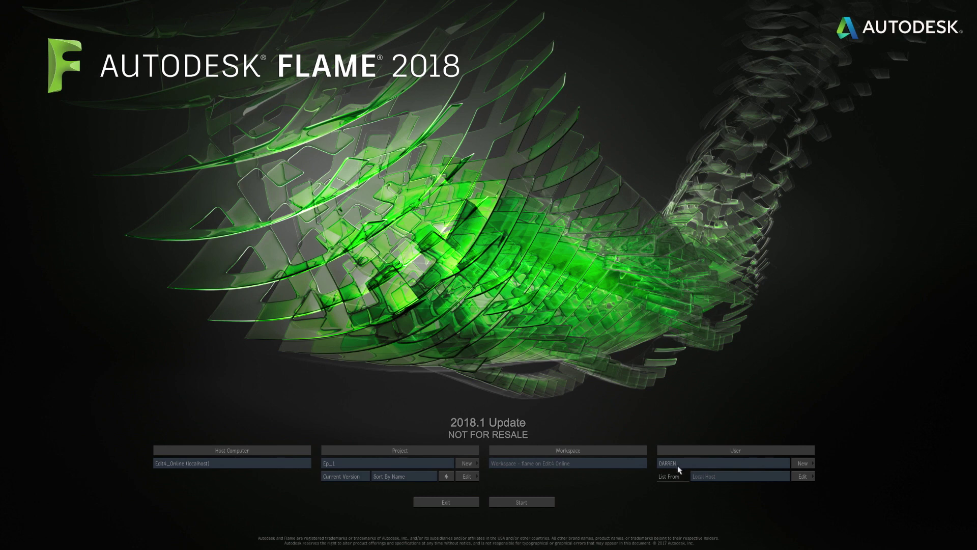
# Begin a new user profile and set its profile type to Smoke (FCP 7)
pyautogui.click(804, 464)
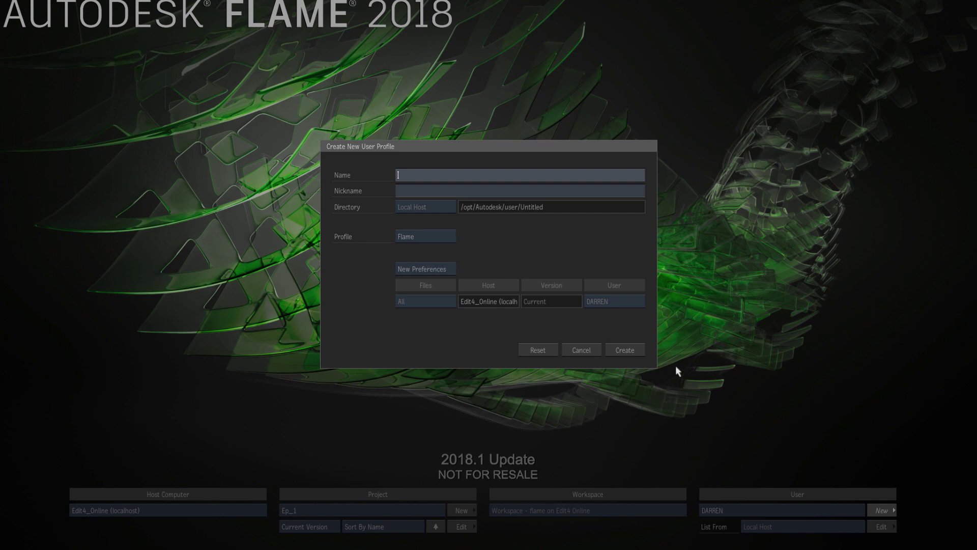
pyautogui.click(424, 237)
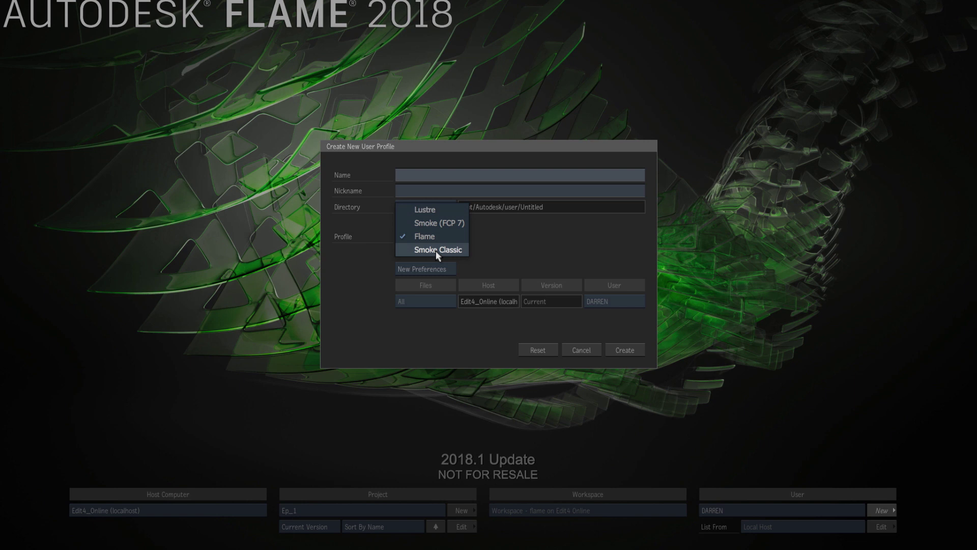
pyautogui.click(457, 224)
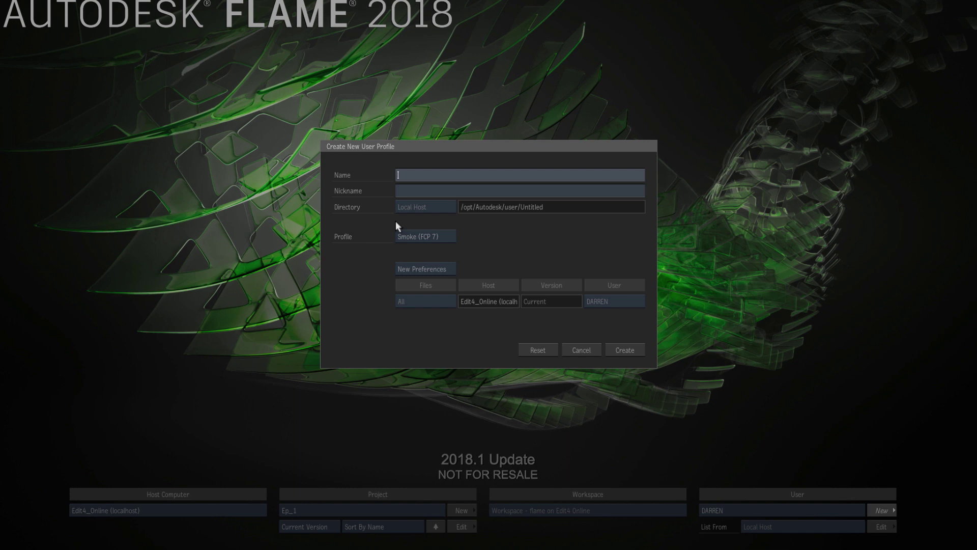
# Name the user FCP7, keep New Preferences, and create the profile
pyautogui.write('FCP7')
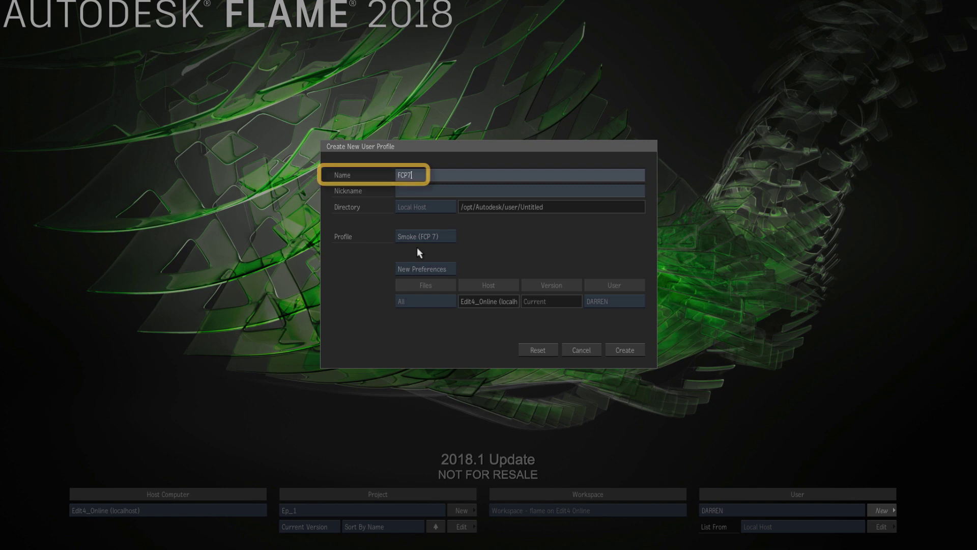
pyautogui.press('Return')
pyautogui.click(439, 267)
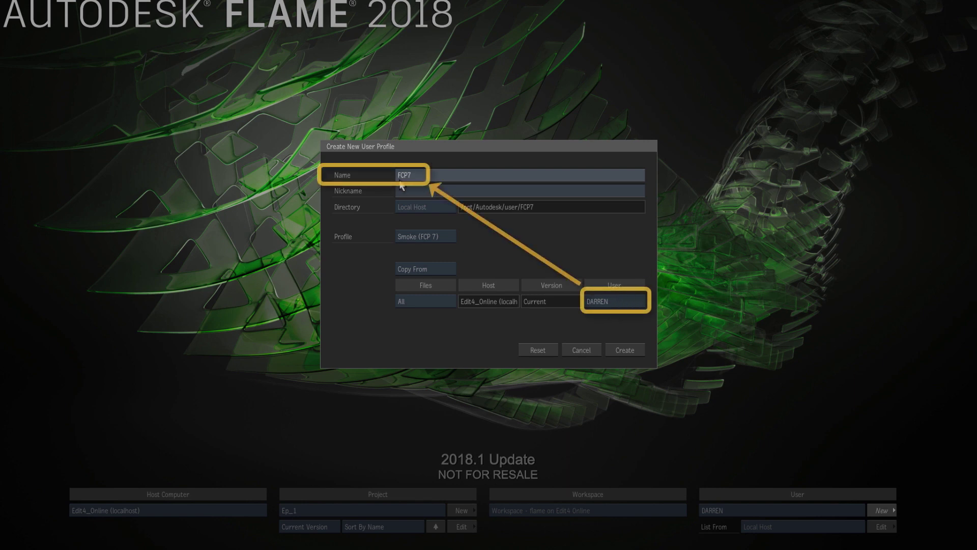
pyautogui.click(443, 268)
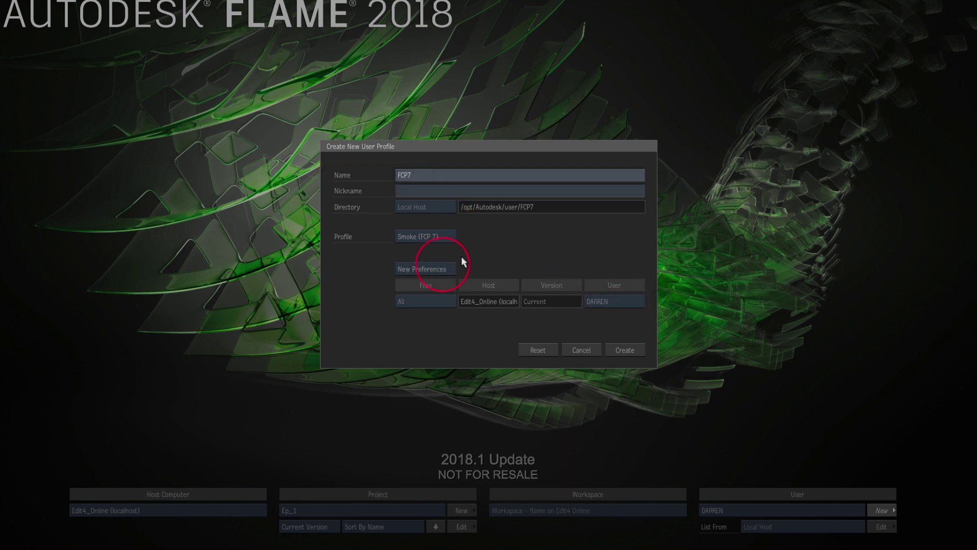
pyautogui.click(626, 350)
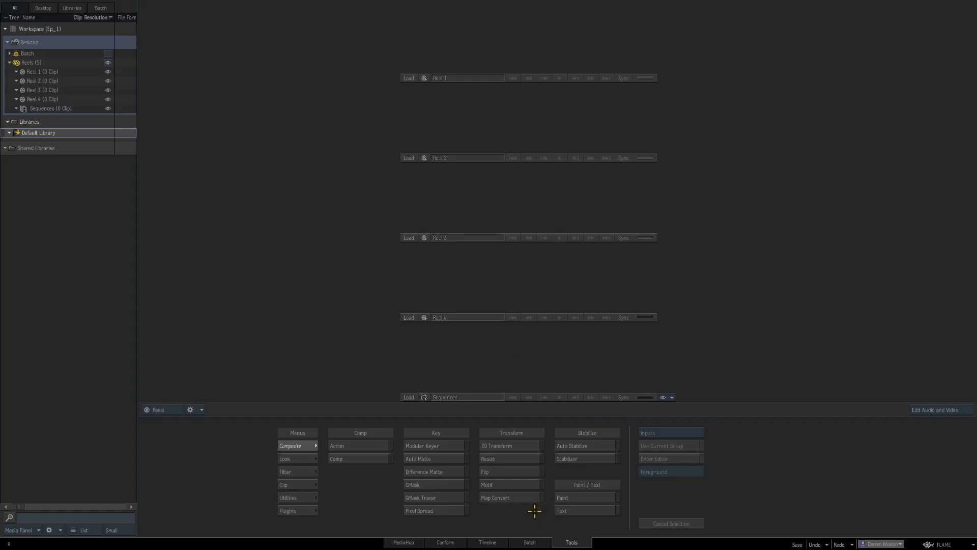
# Dismiss the Flame menu and switch to MediaHub's file browser
pyautogui.click(944, 542)
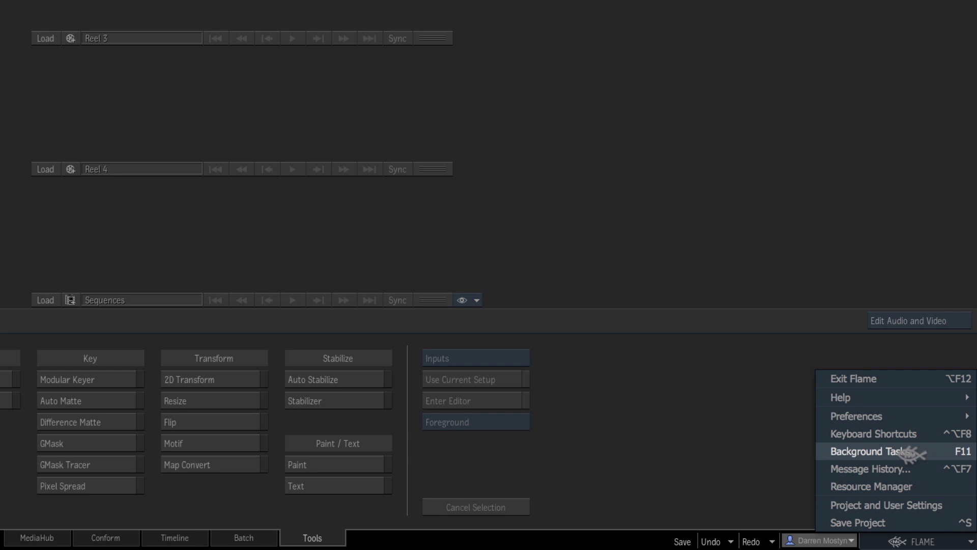
pyautogui.click(708, 446)
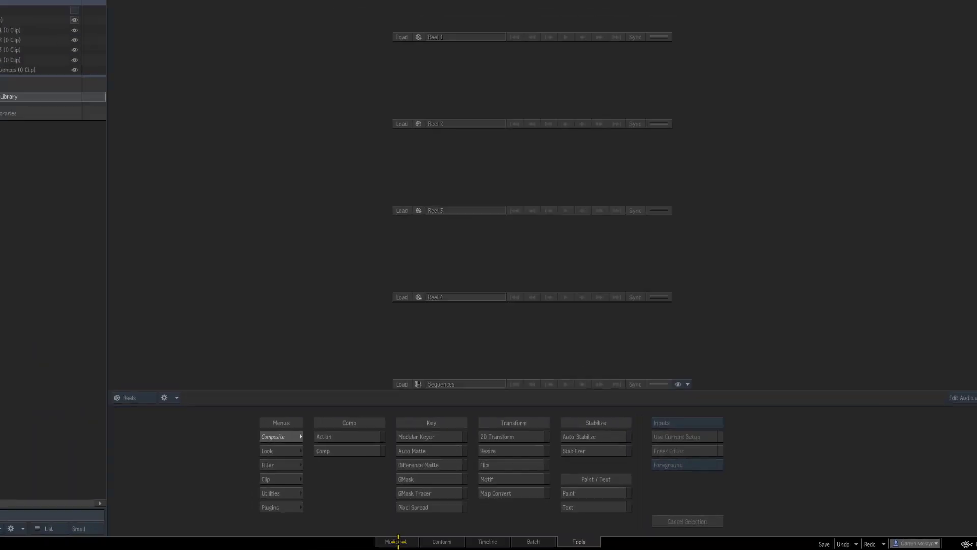
pyautogui.click(399, 541)
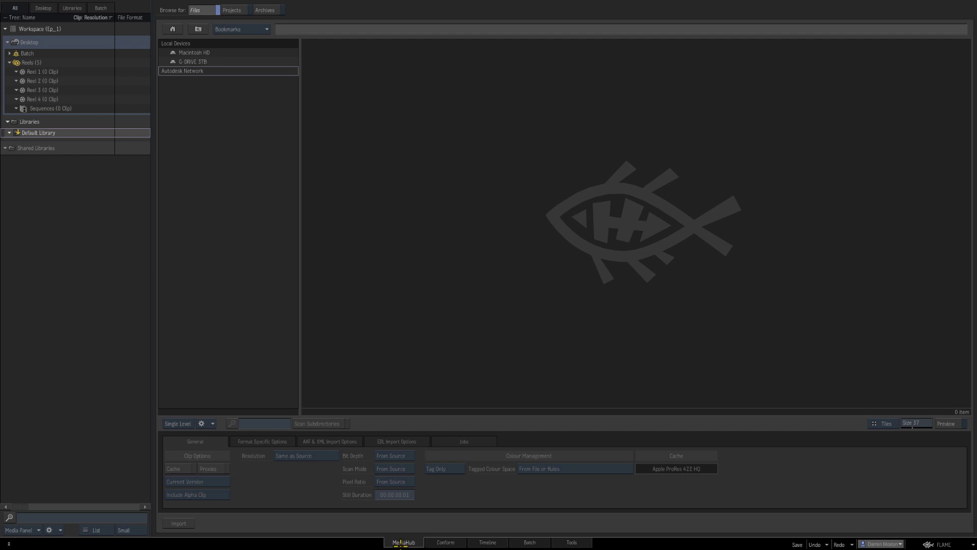
# Navigate to G-DRIVE 3TB > CT2017_2 and add that folder as a bookmark
pyautogui.doubleClick(198, 61)
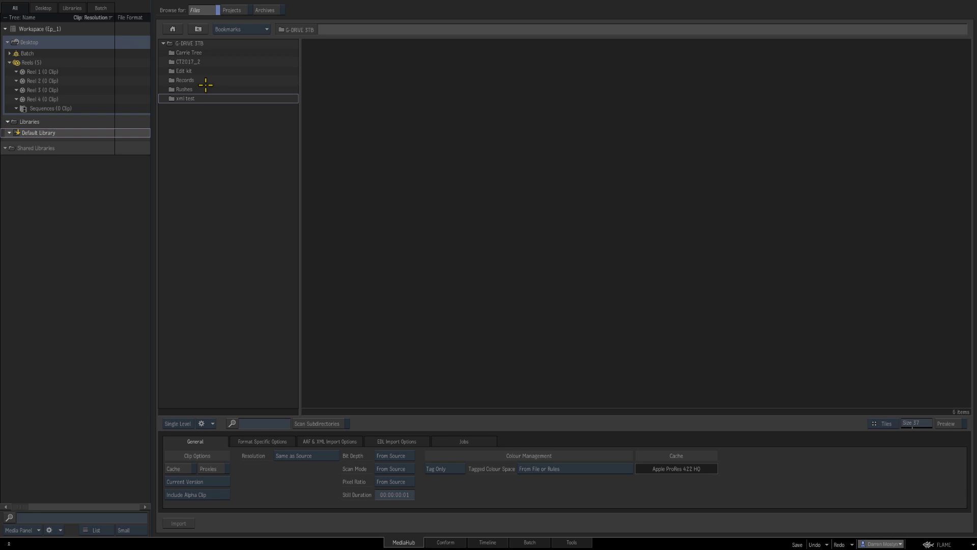
pyautogui.doubleClick(187, 61)
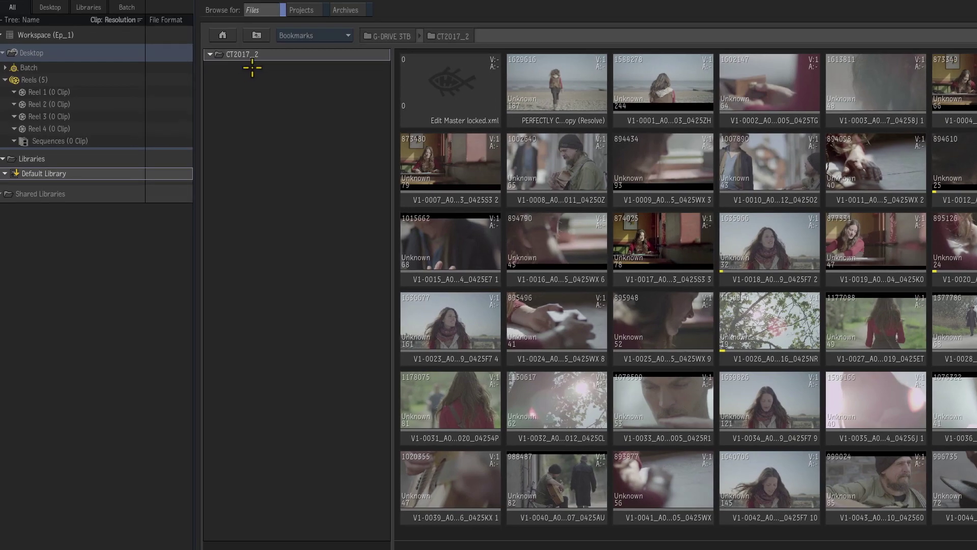
pyautogui.click(329, 35)
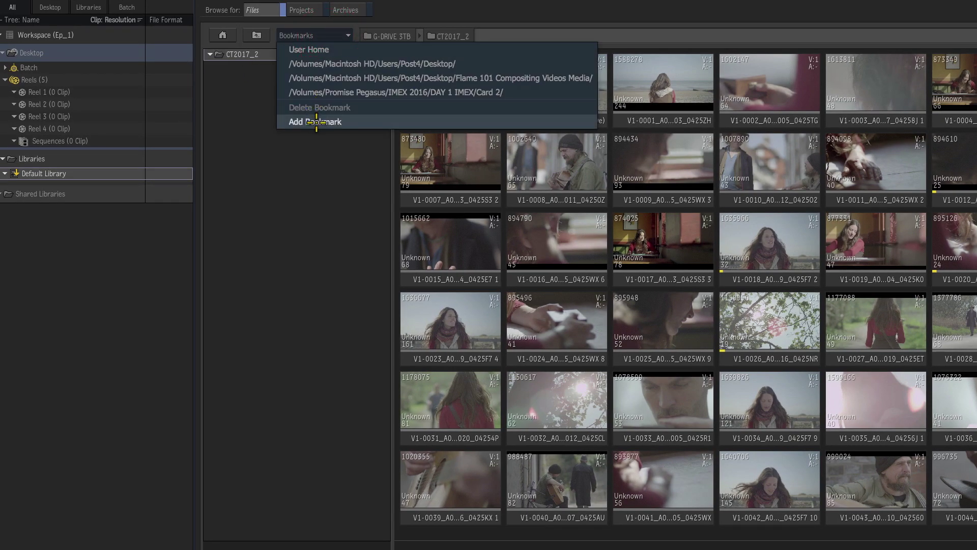
pyautogui.click(314, 121)
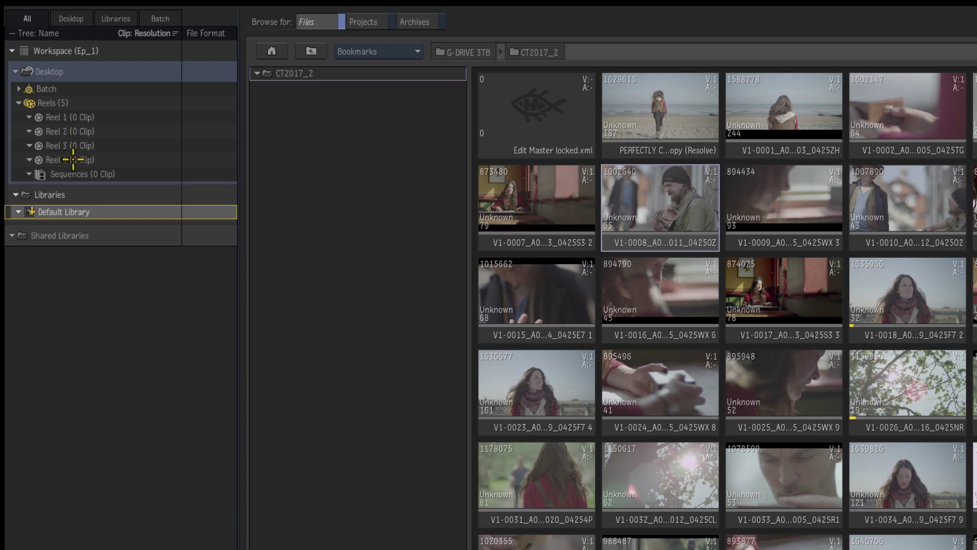
# Import clip V1-0011 from CT2017_2 into Reel 1
pyautogui.click(64, 117)
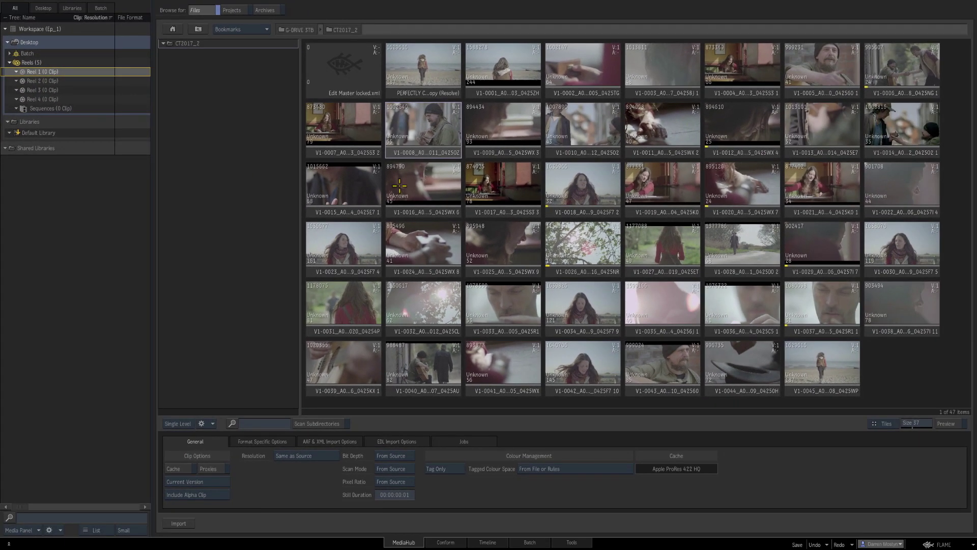
pyautogui.click(657, 124)
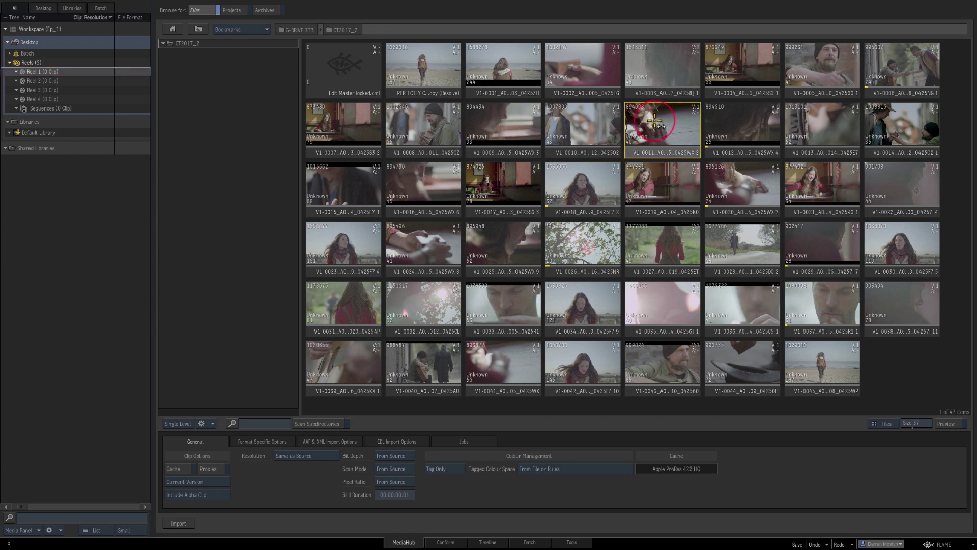
pyautogui.click(180, 523)
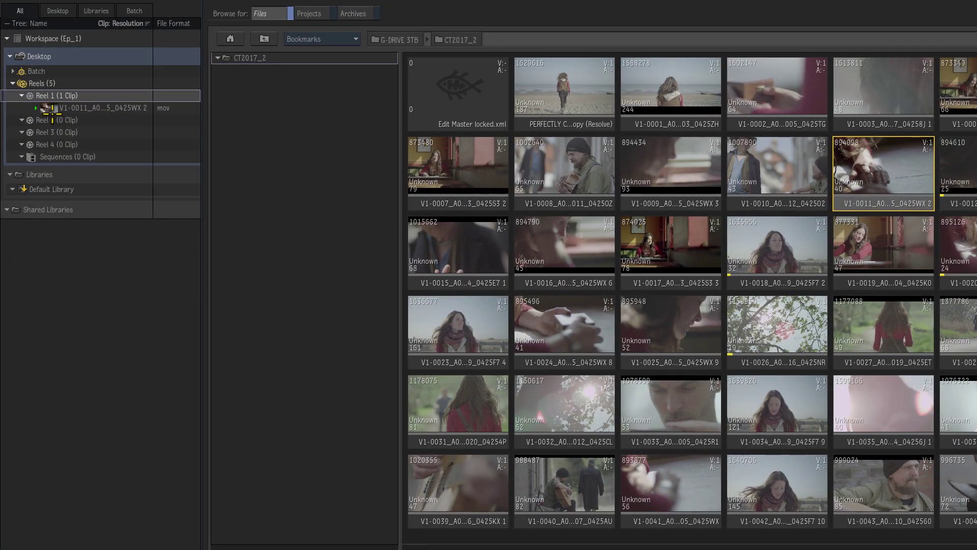
# Import V1-0011, V1-0005, V1-0025, V1-0015, V1-0023 and V1-0008 together into Reel 2
pyautogui.click(50, 120)
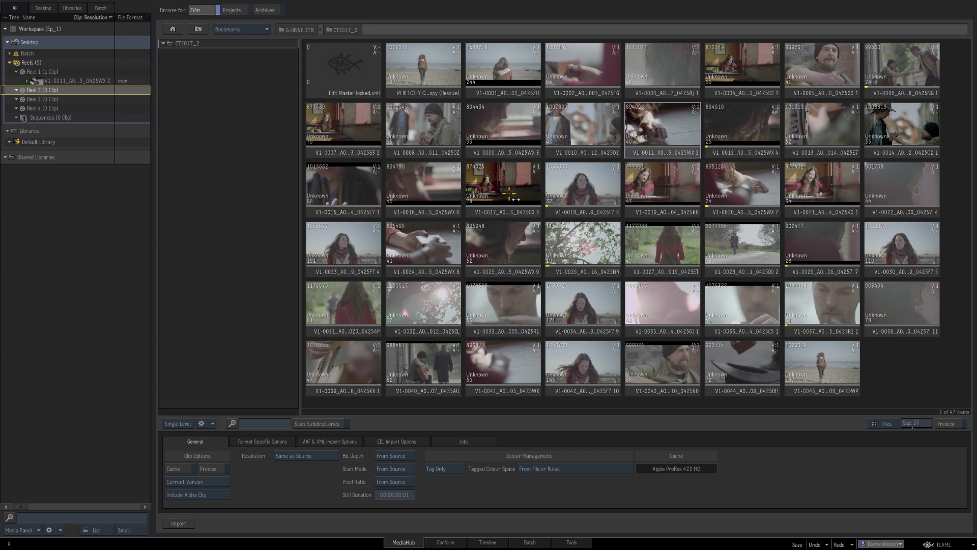
pyautogui.press('ctrl')
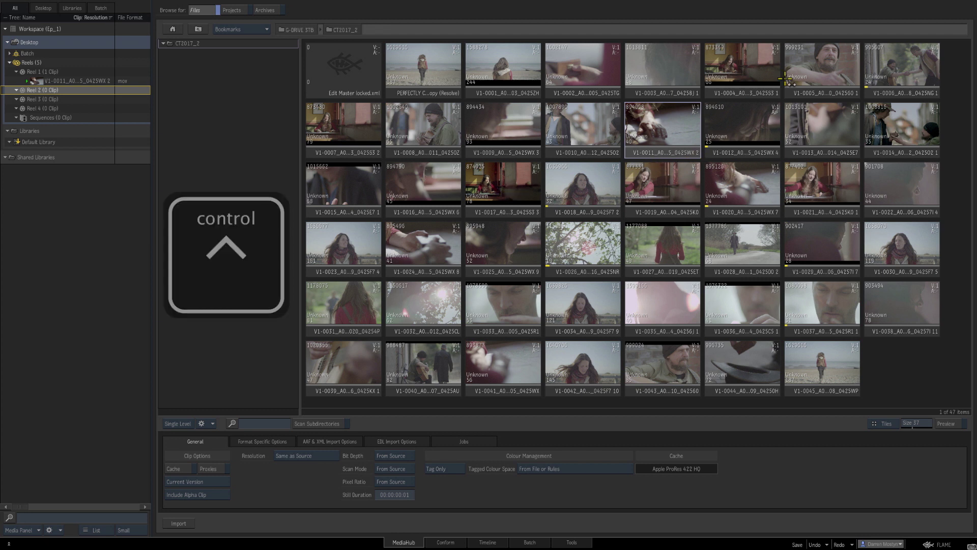
pyautogui.keyDown('ctrl'); pyautogui.click(814, 64); pyautogui.keyUp('ctrl')
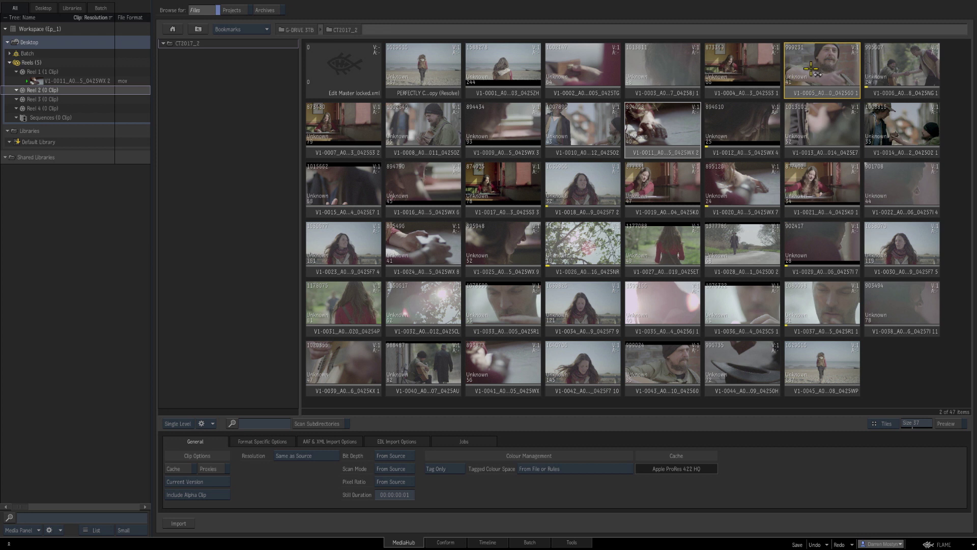
pyautogui.keyDown('ctrl'); pyautogui.click(500, 249); pyautogui.keyUp('ctrl')
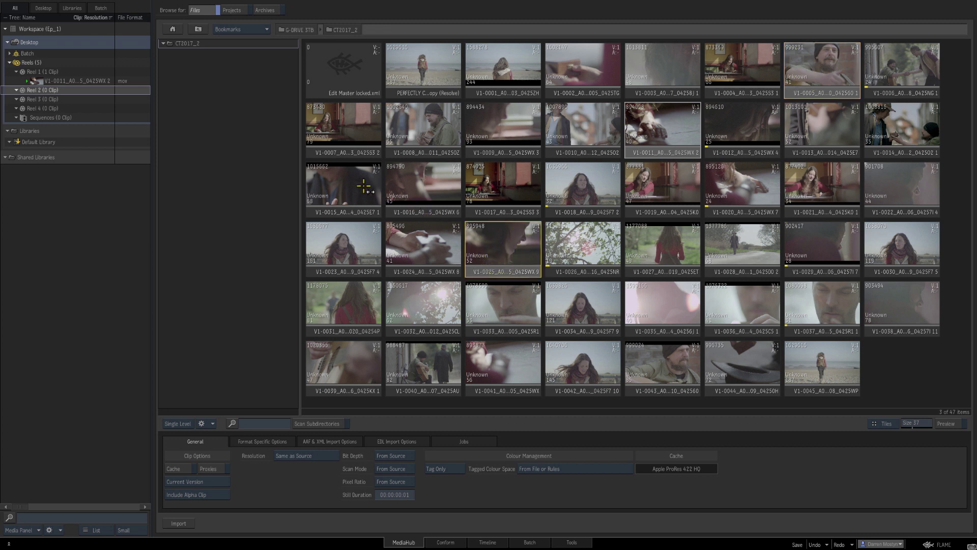
pyautogui.keyDown('ctrl'); pyautogui.click(338, 186); pyautogui.keyUp('ctrl')
pyautogui.keyDown('ctrl'); pyautogui.click(370, 245); pyautogui.keyUp('ctrl')
pyautogui.keyDown('ctrl'); pyautogui.click(422, 125); pyautogui.keyUp('ctrl')
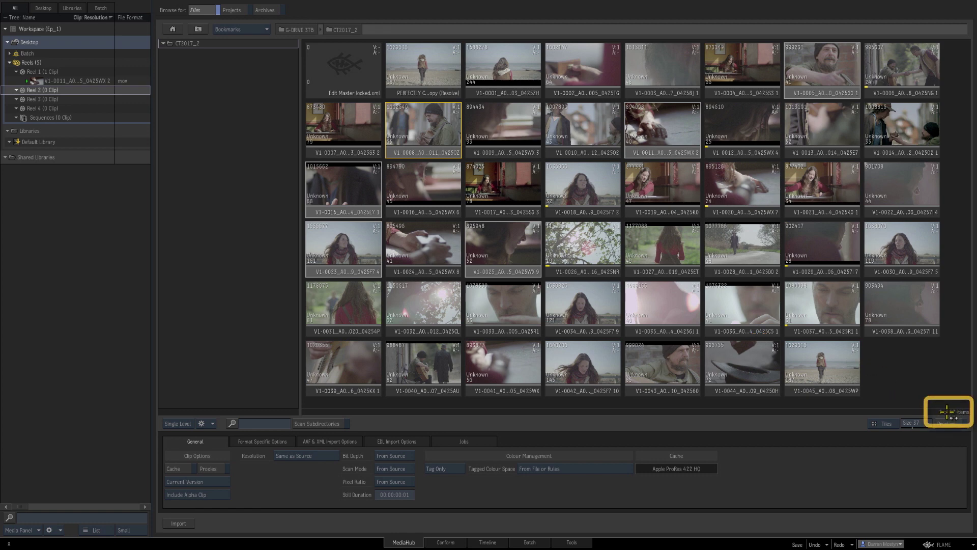
pyautogui.click(178, 521)
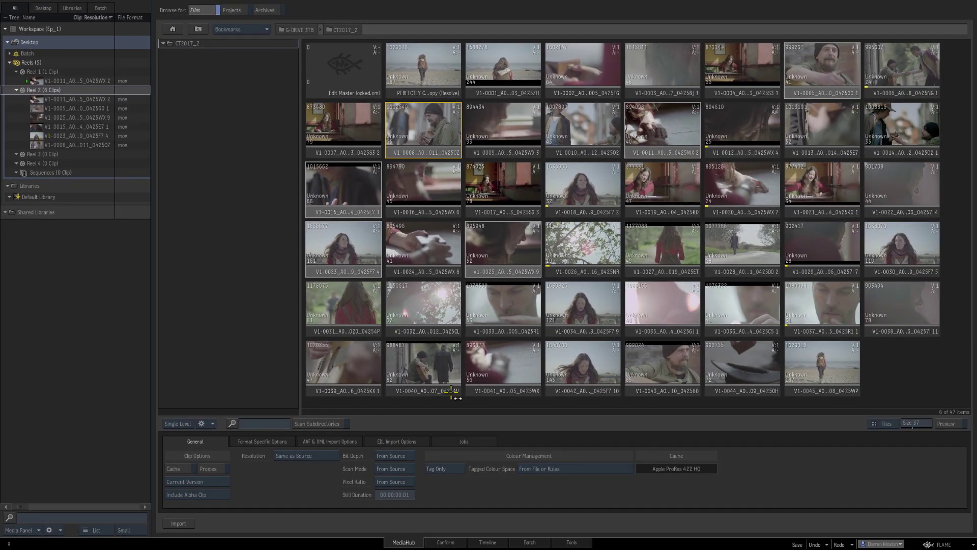
# On the reels desktop, drag clips V1-0005 and V1-0025 from Reel 2 into Reel 1
pyautogui.click(588, 543)
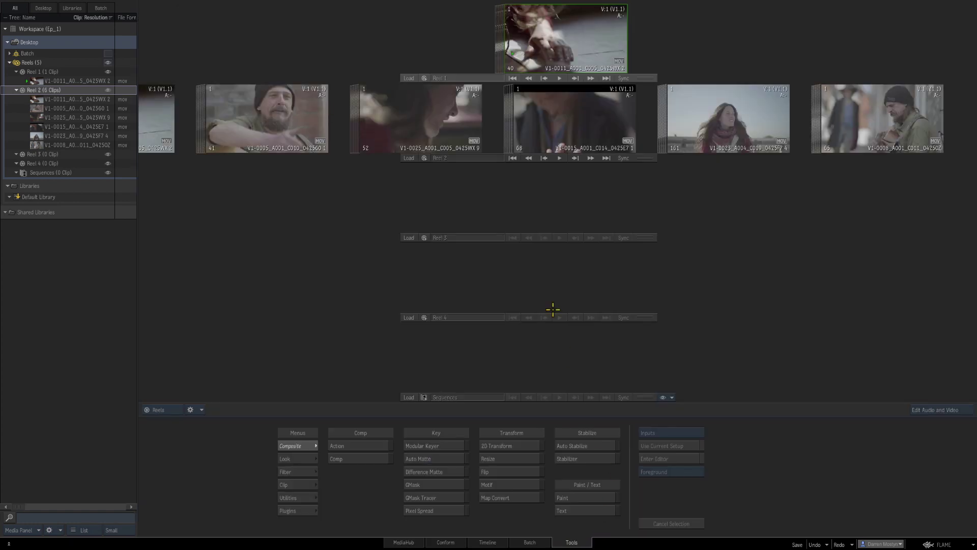
pyautogui.hscroll(-5, 519, 148)
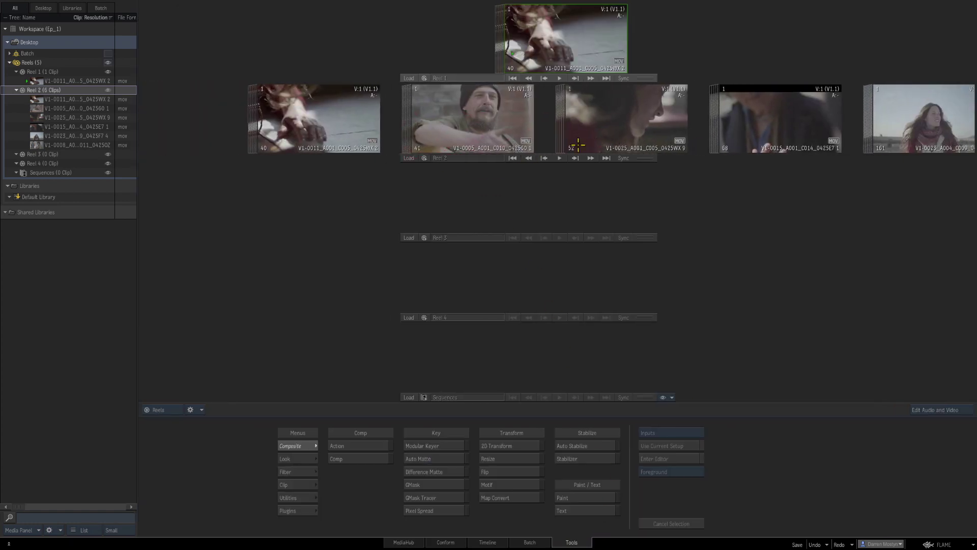
pyautogui.hscroll(5, 578, 144)
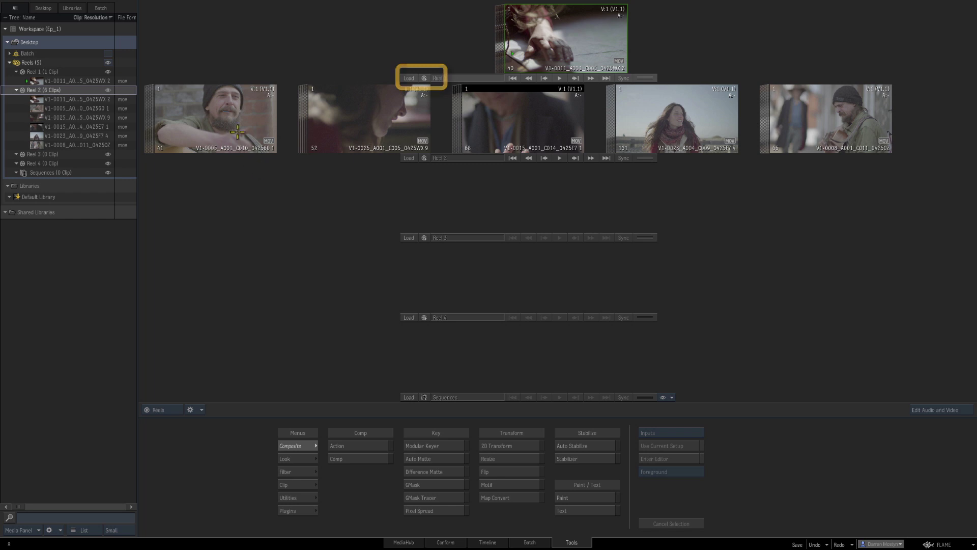
pyautogui.moveTo(218, 127)
pyautogui.mouseDown()
pyautogui.moveTo(273, 79)
pyautogui.moveTo(308, 69)
pyautogui.mouseUp()
pyautogui.moveTo(302, 130); pyautogui.dragTo(417, 59)
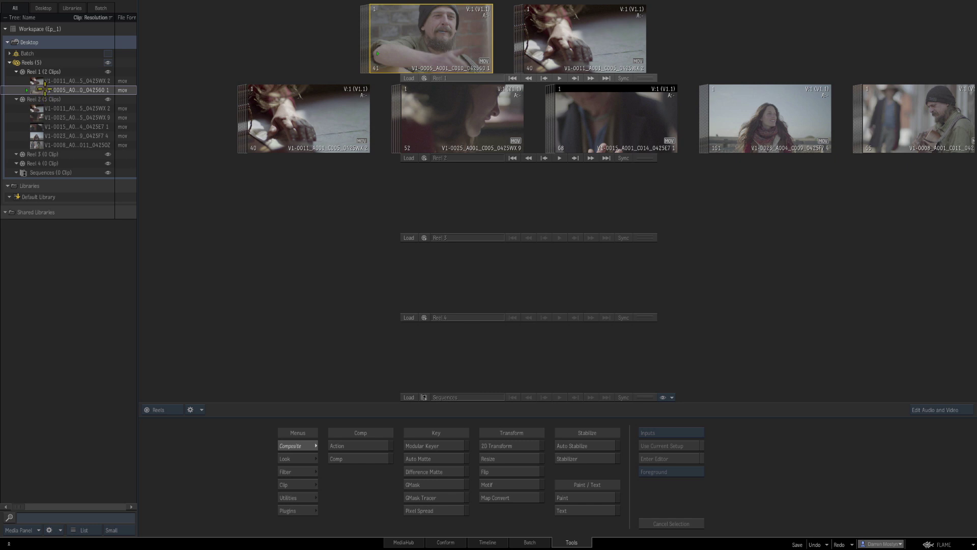
pyautogui.moveTo(45, 118); pyautogui.dragTo(54, 93)
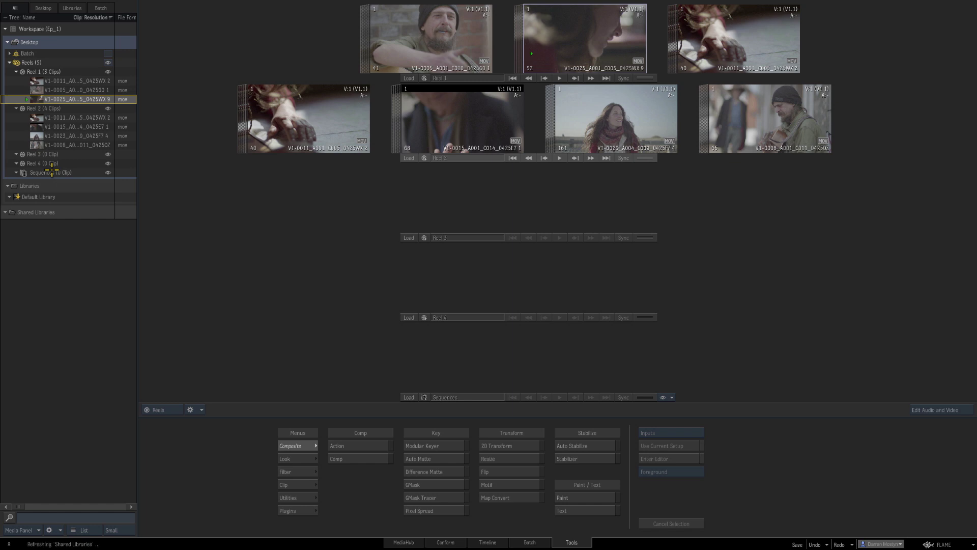
# Import clip V1-0001 from MediaHub into Reel 3, then return to the reels desktop
pyautogui.click(391, 540)
pyautogui.click(45, 153)
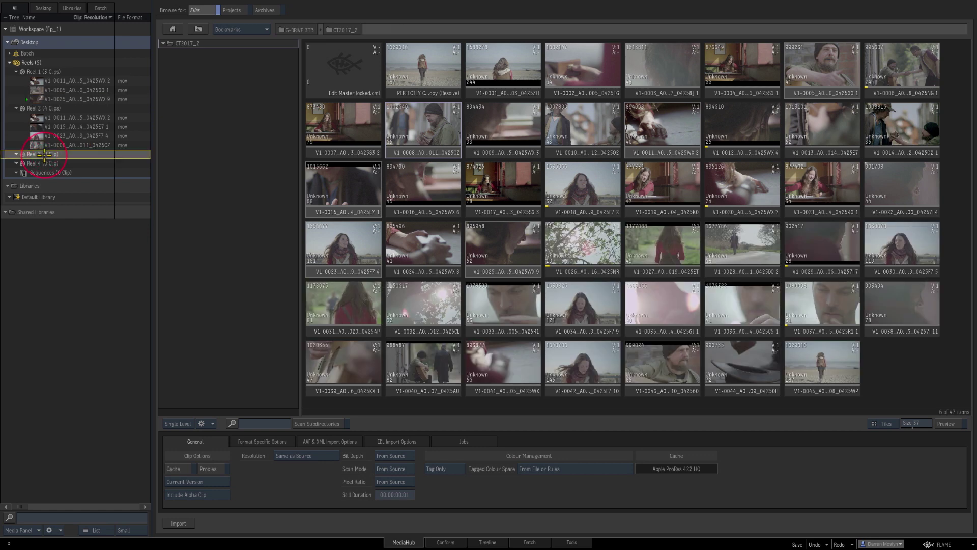
pyautogui.click(503, 66)
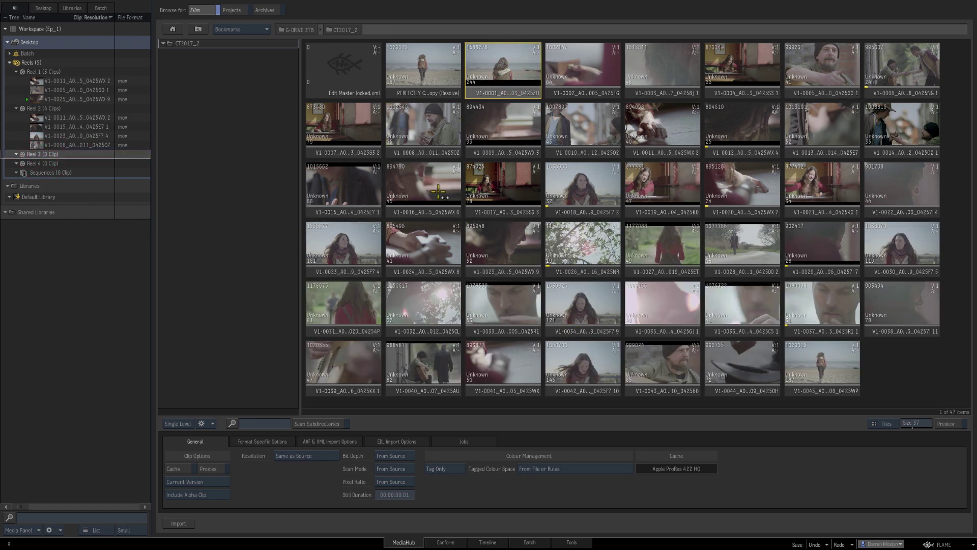
pyautogui.click(179, 523)
pyautogui.click(570, 541)
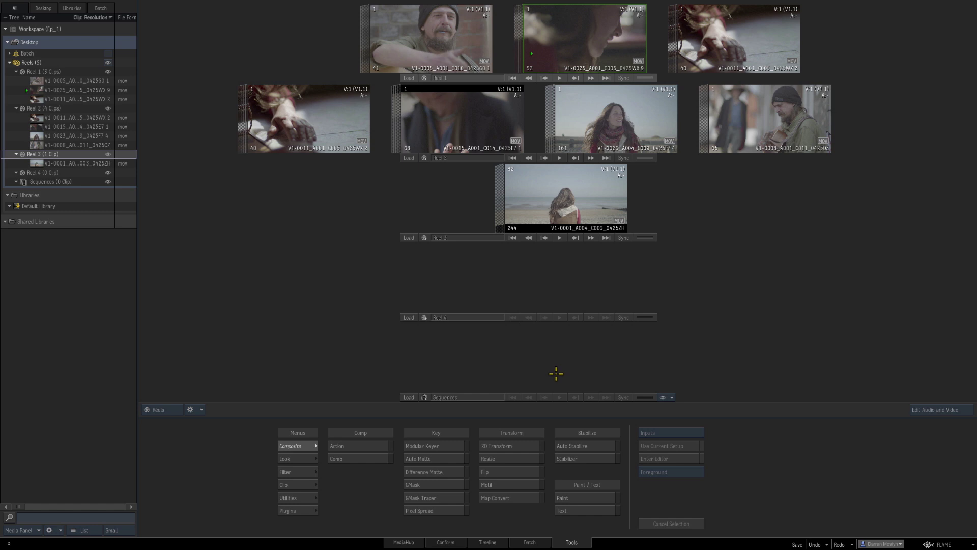
# Play clip V1-0008 full-size, shuttling it in reverse and forward with J, K and L
pyautogui.doubleClick(774, 120)
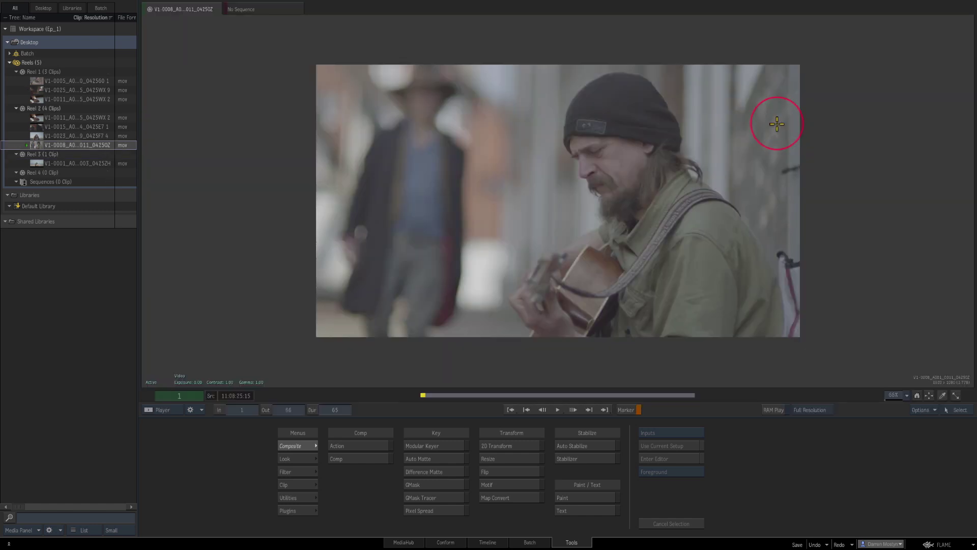
pyautogui.press('Return')
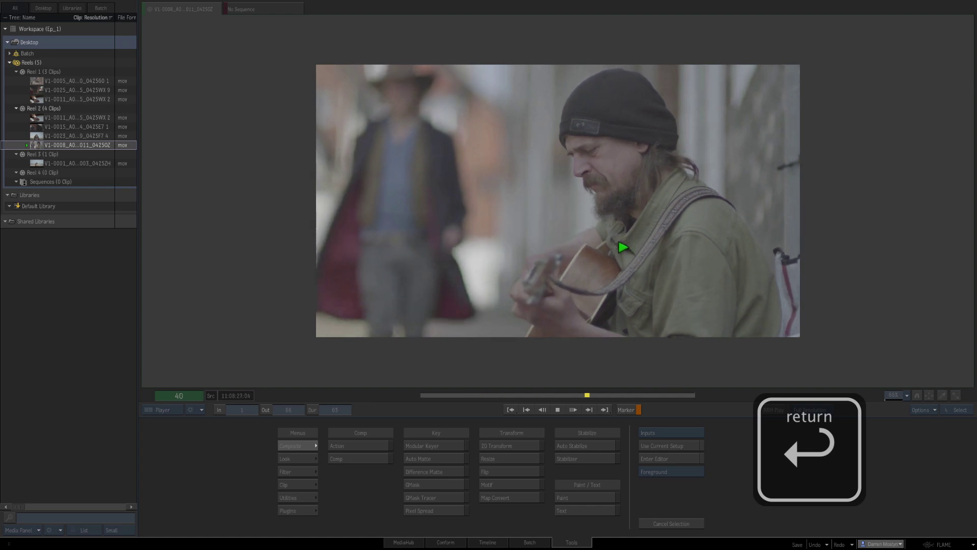
pyautogui.press('j')
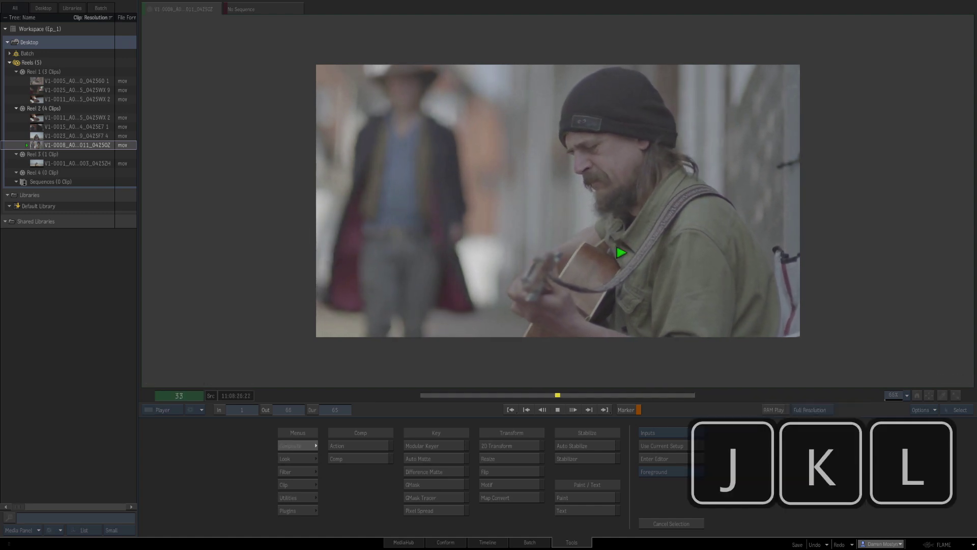
pyautogui.press('l')
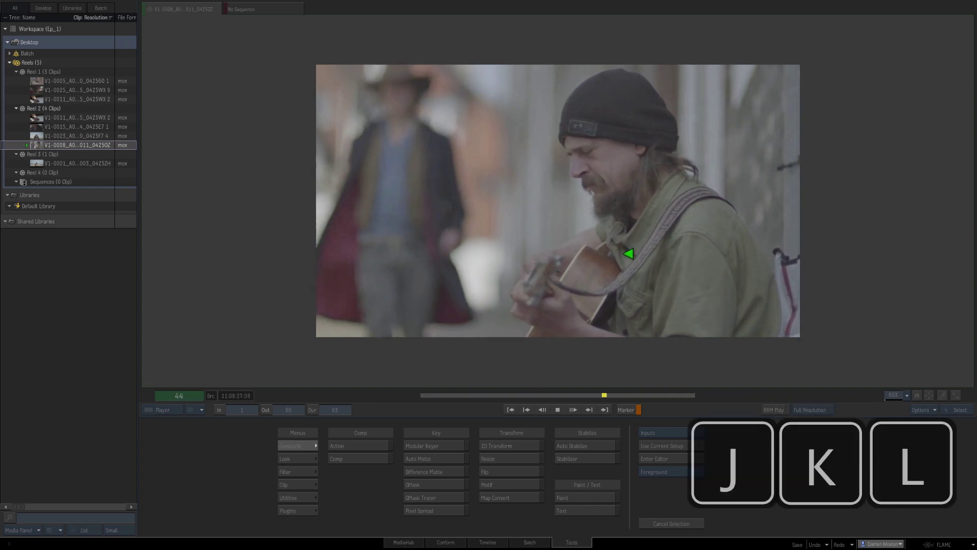
pyautogui.press('k')
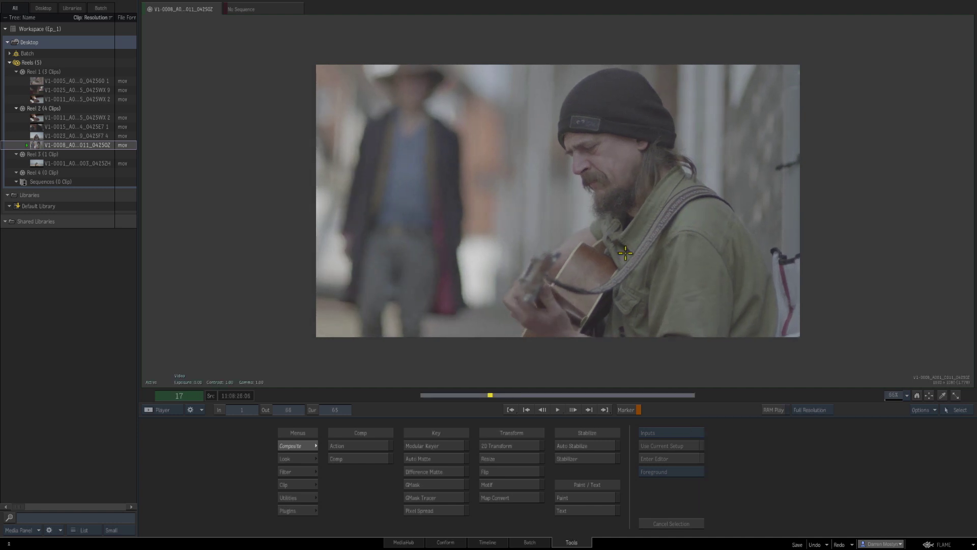
pyautogui.press('Escape')
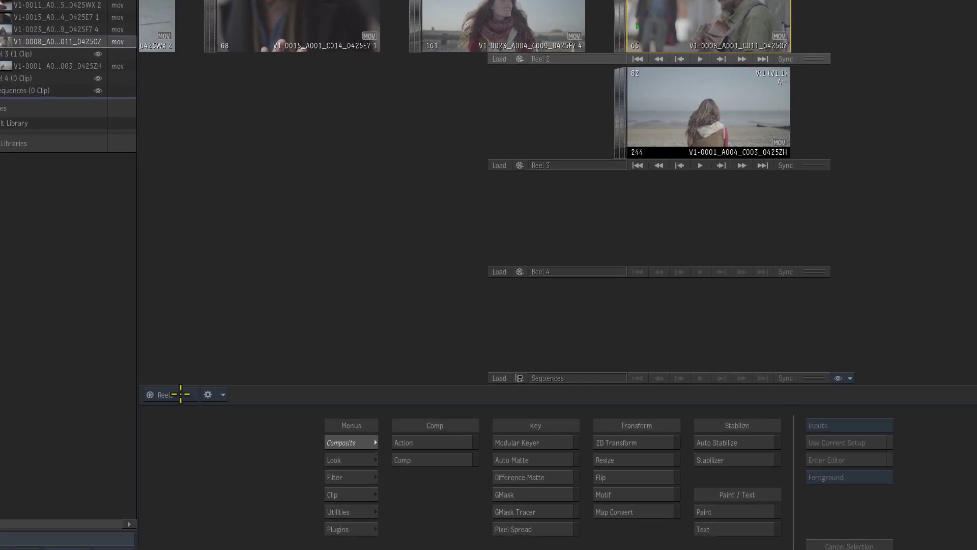
# Switch the view layout to Player and jump to a later frame of V1-0008
pyautogui.click(168, 409)
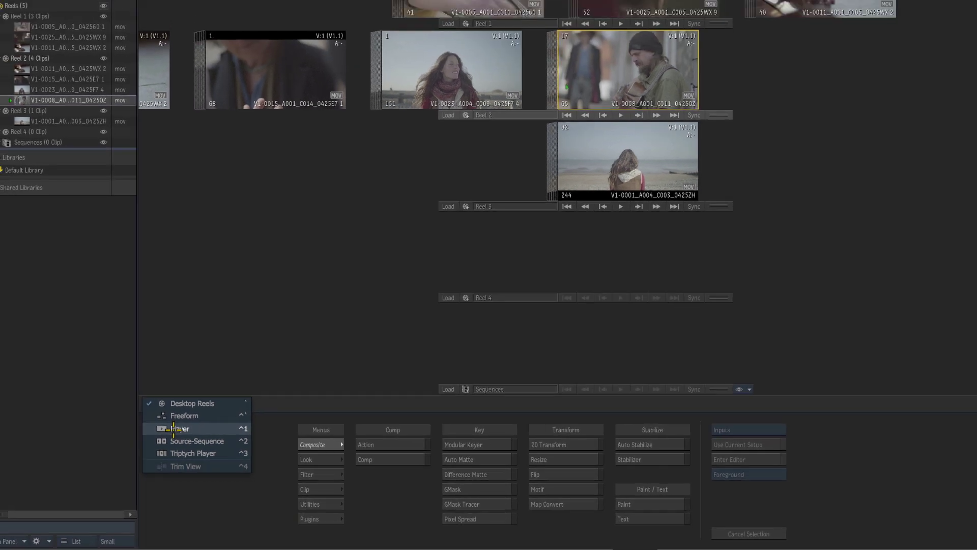
pyautogui.click(181, 424)
pyautogui.click(511, 395)
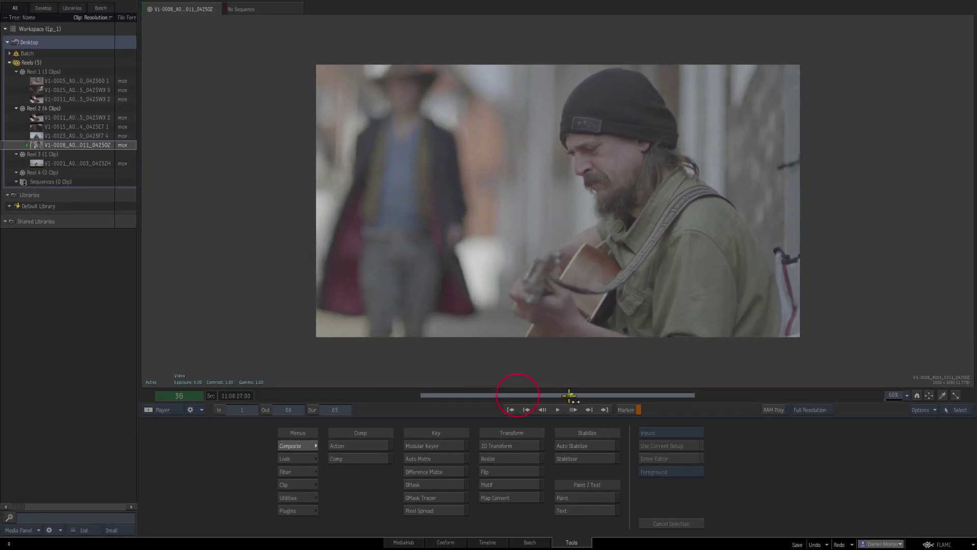
pyautogui.click(167, 410)
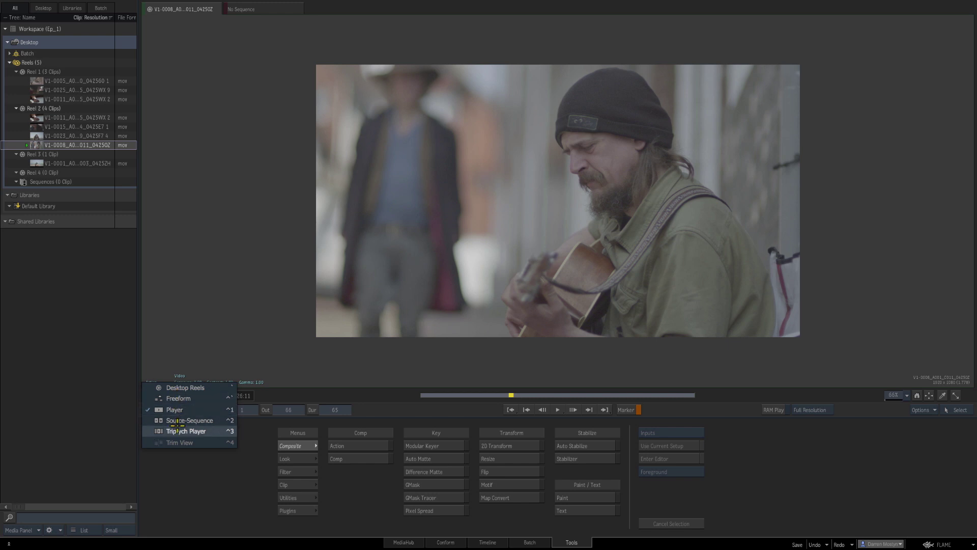
# Switch back to Desktop Reels, look through Conform, Timeline and Batch, then return to Tools
pyautogui.click(193, 388)
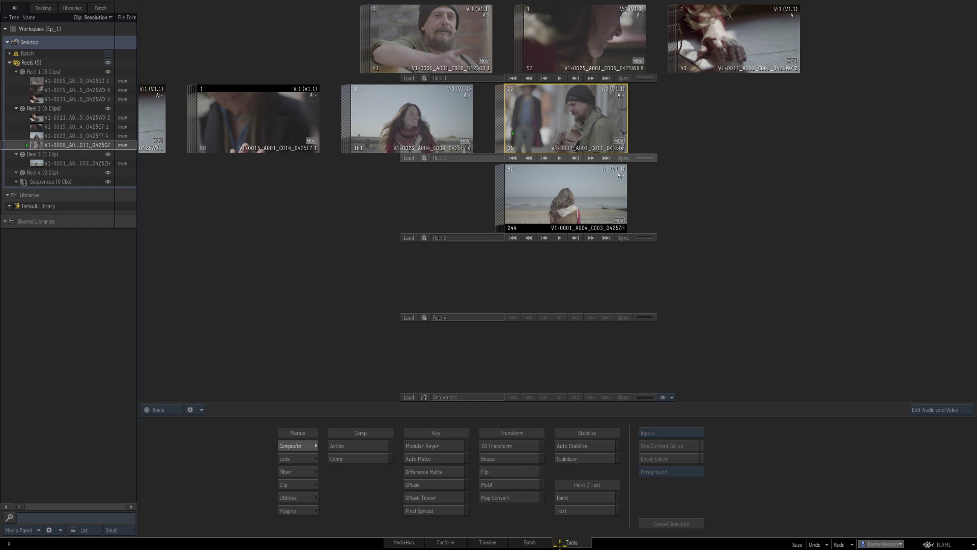
pyautogui.click(445, 542)
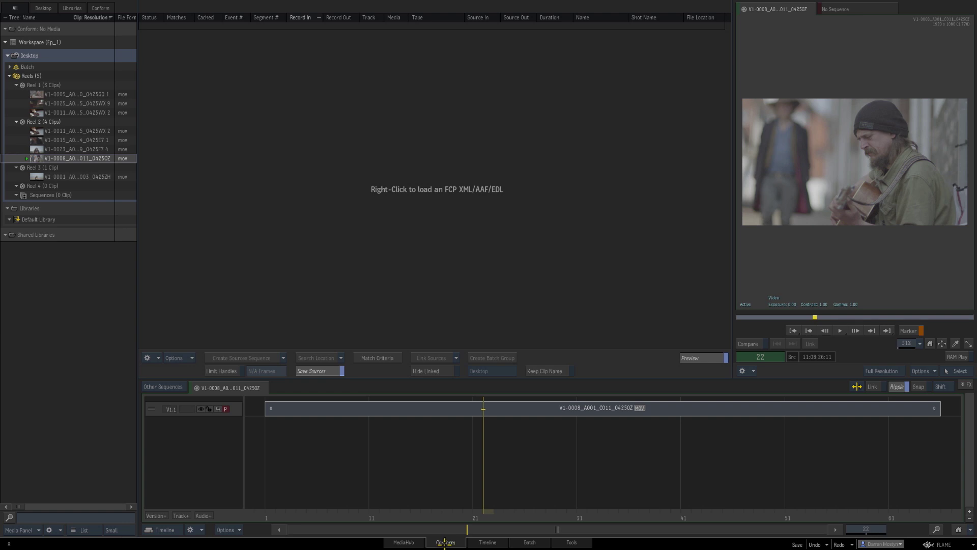
pyautogui.click(472, 544)
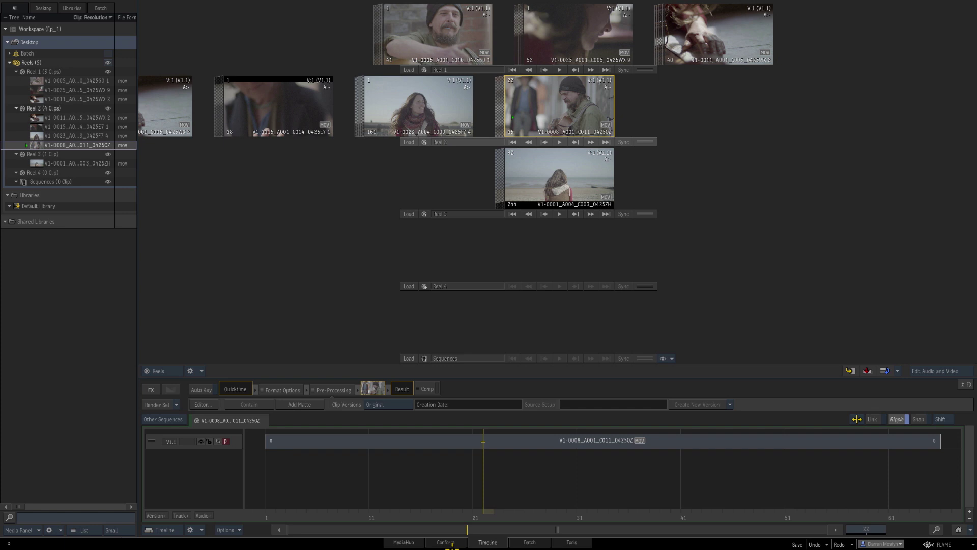
pyautogui.click(521, 542)
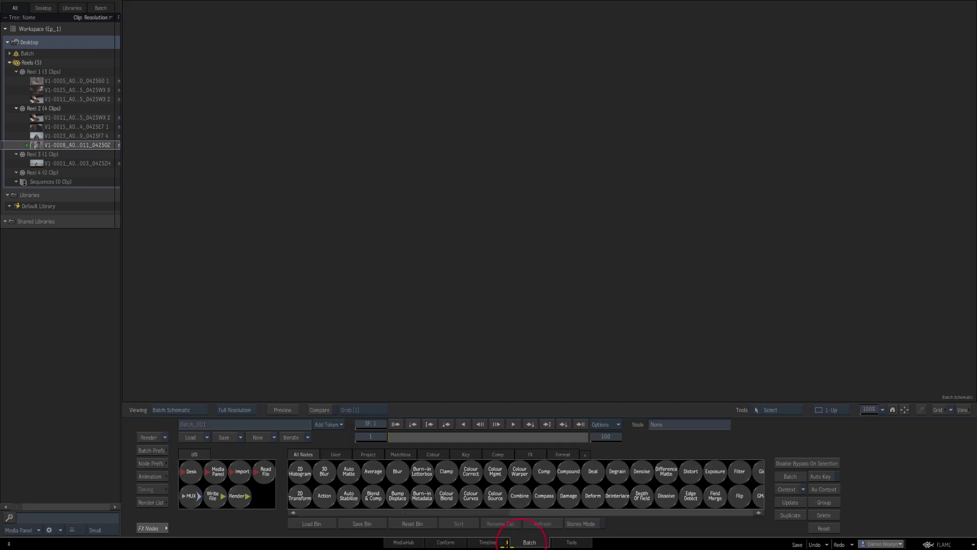
pyautogui.click(574, 542)
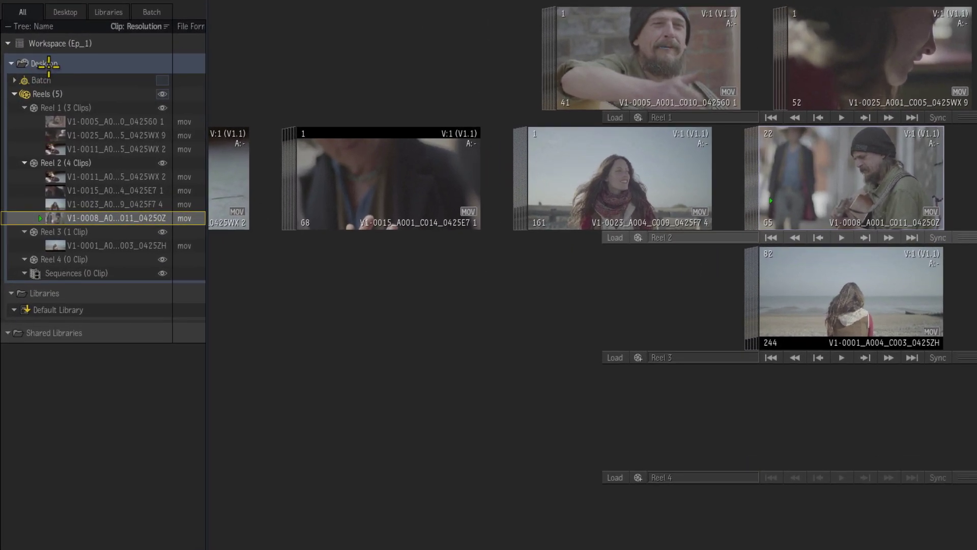
# Rename the desktop to Desktop01, then save a copy of it into the Default Library
pyautogui.click(48, 64)
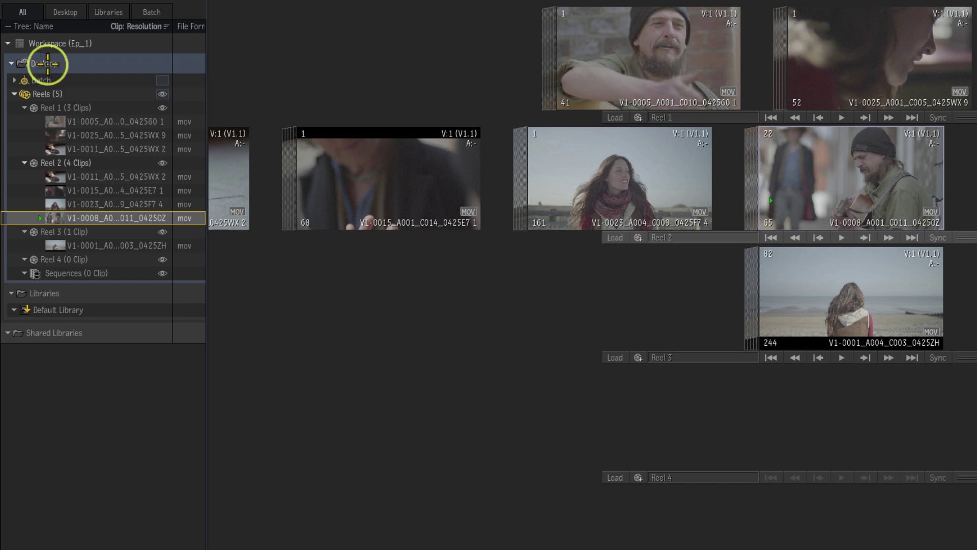
pyautogui.rightClick(48, 63)
pyautogui.click(124, 183)
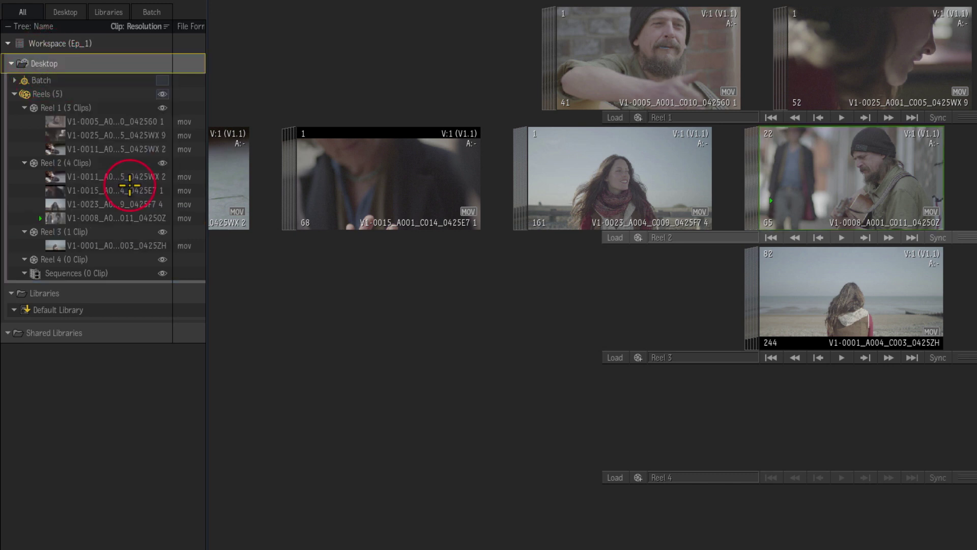
pyautogui.press('End')
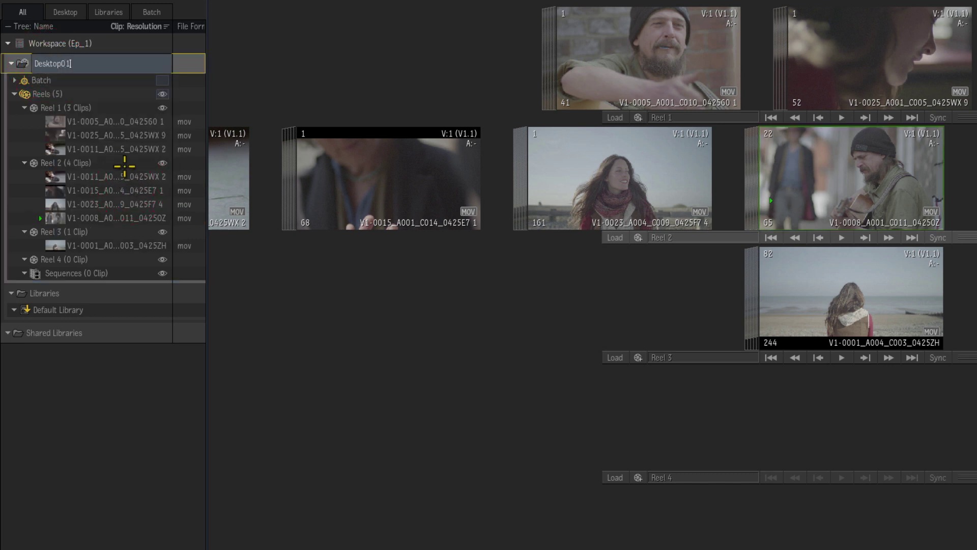
pyautogui.press('Return')
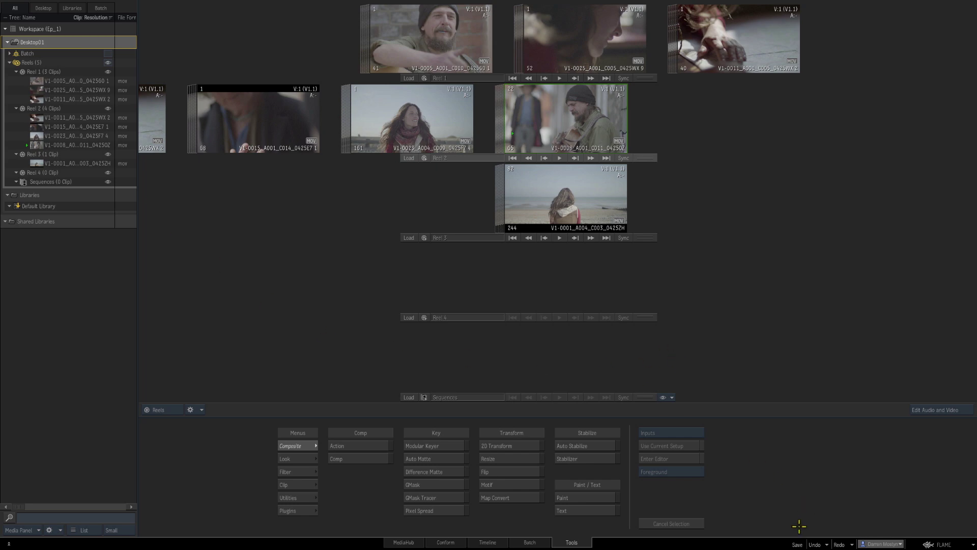
pyautogui.click(797, 545)
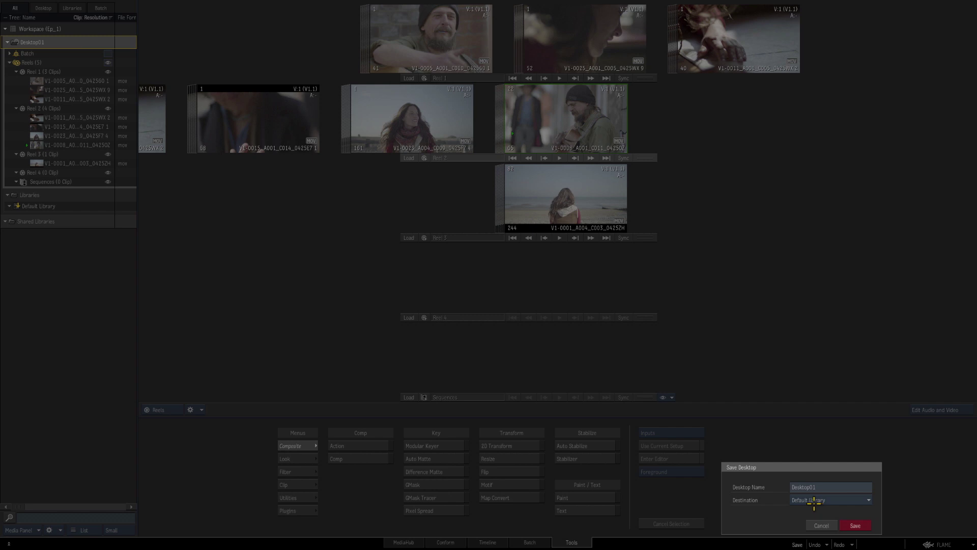
pyautogui.click(857, 526)
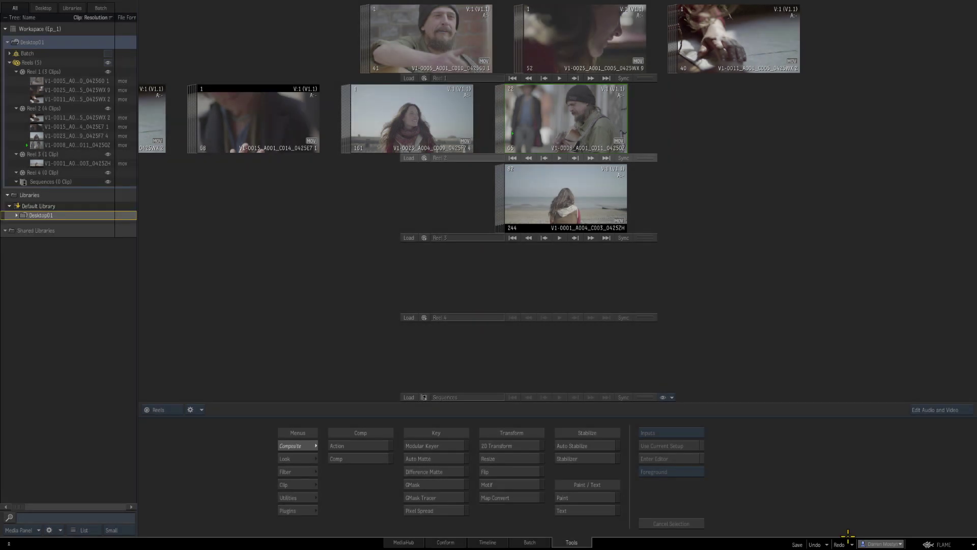